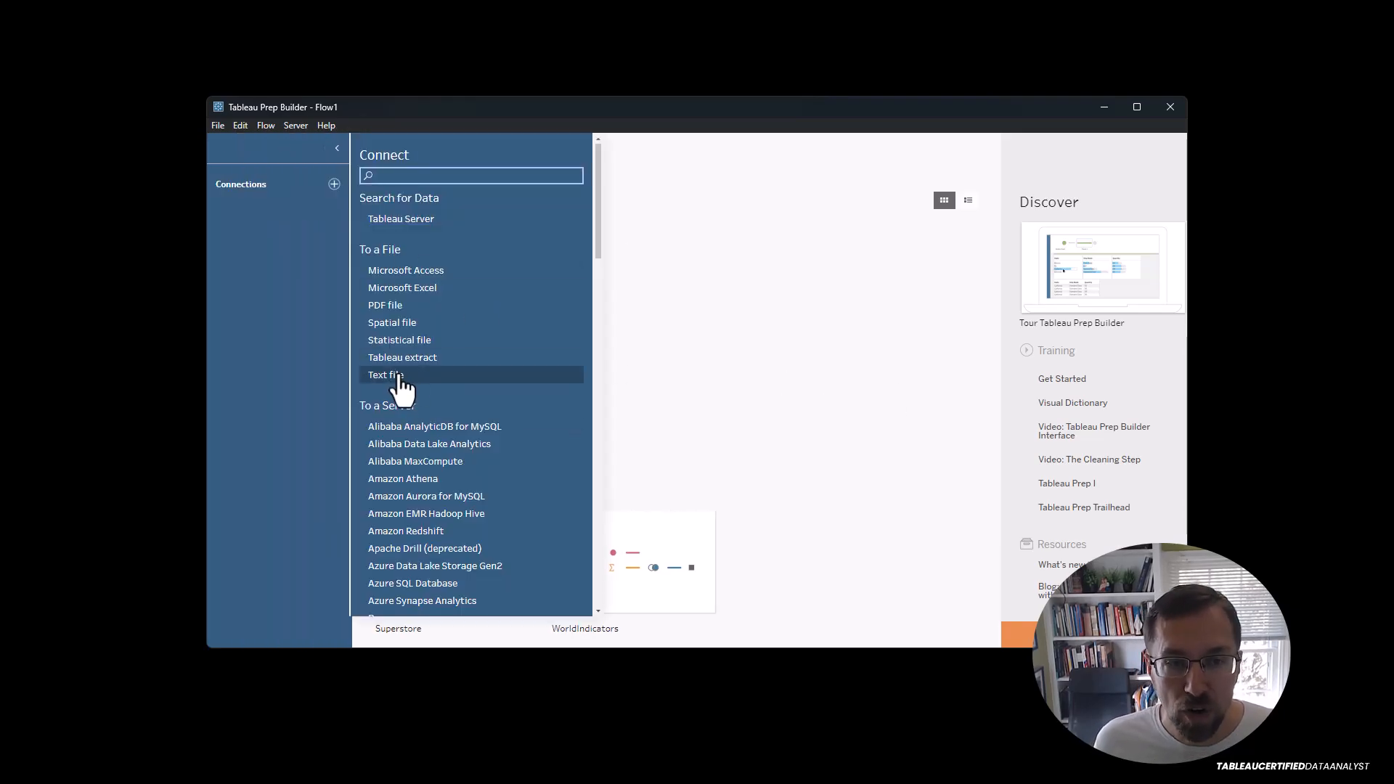
Connect to the text file corpop02.csv and add the corpop02 table to the flow.
{"action": "left_click", "coordinate": [399, 374]}
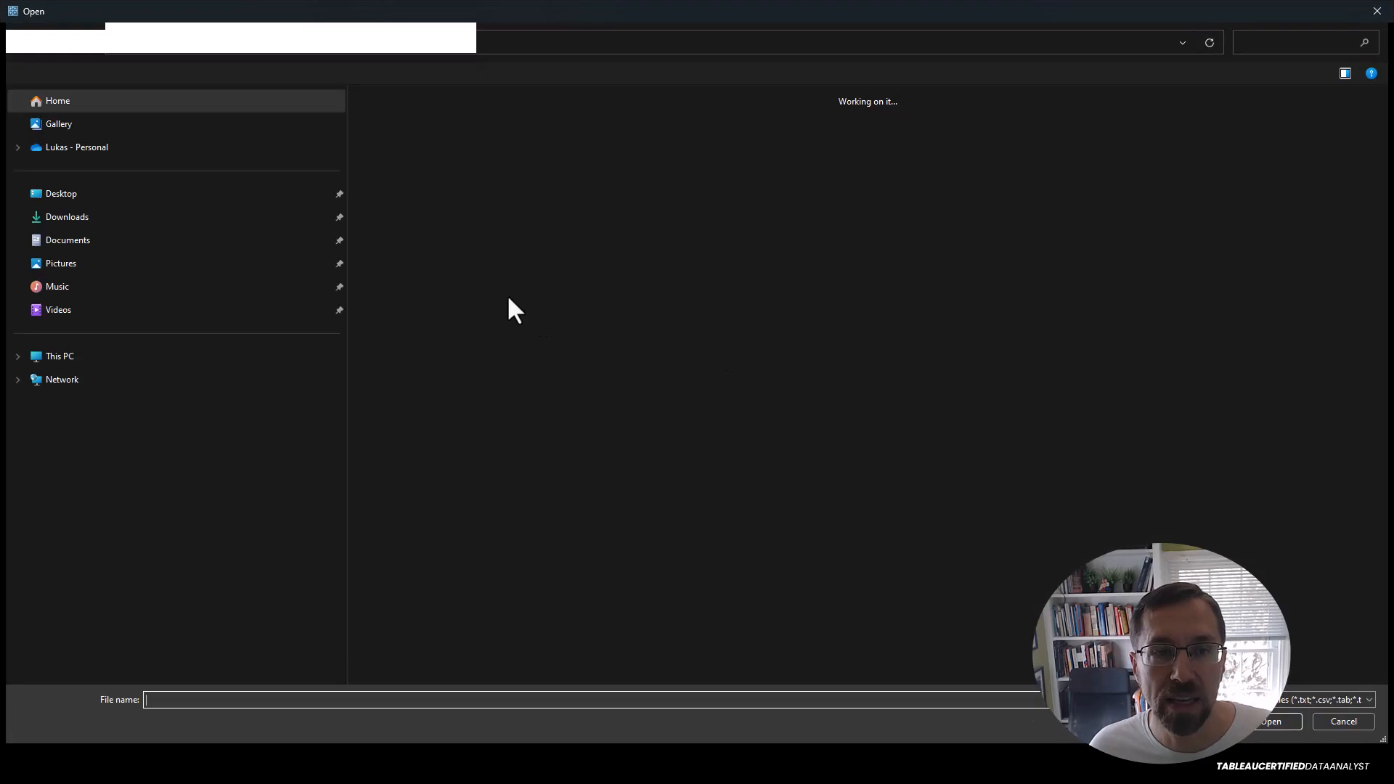
{"action": "left_click", "coordinate": [617, 462]}
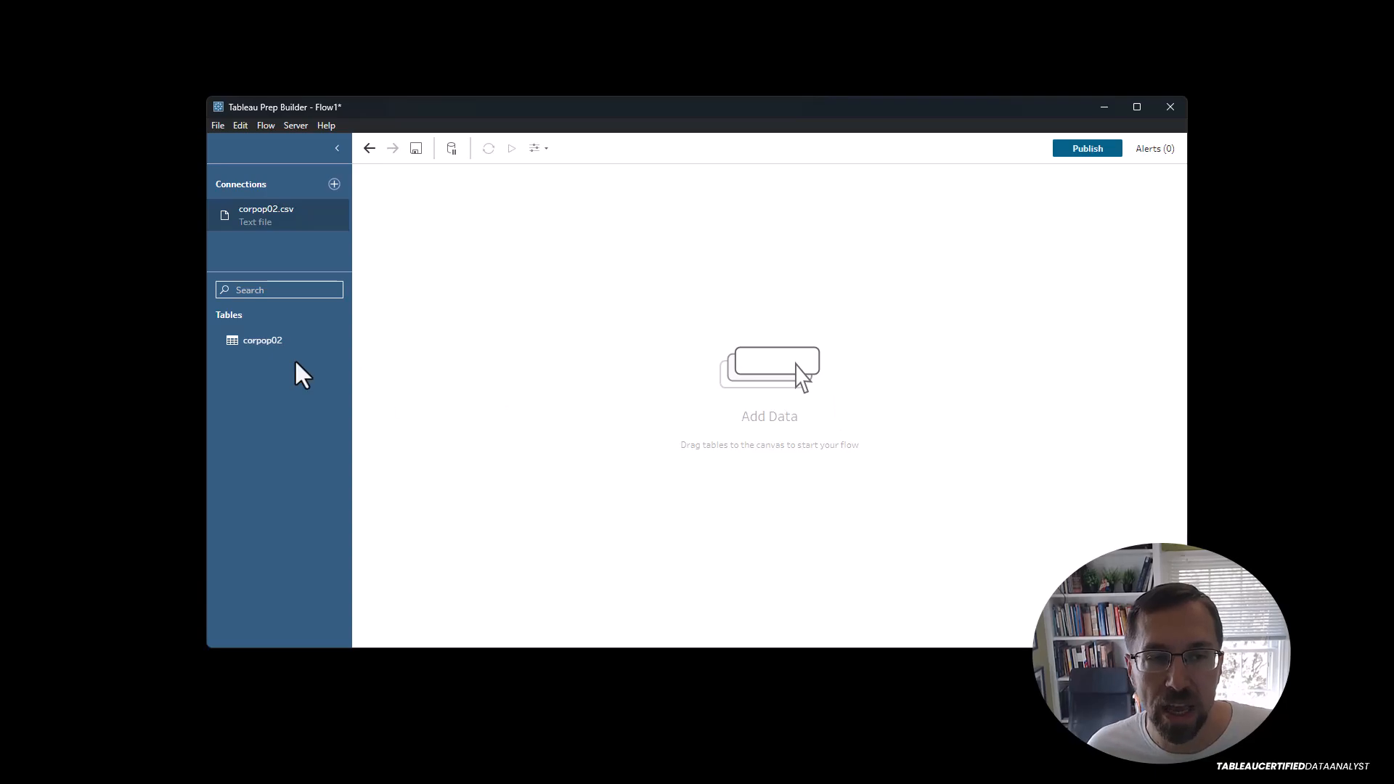
{"action": "double_click", "coordinate": [269, 341]}
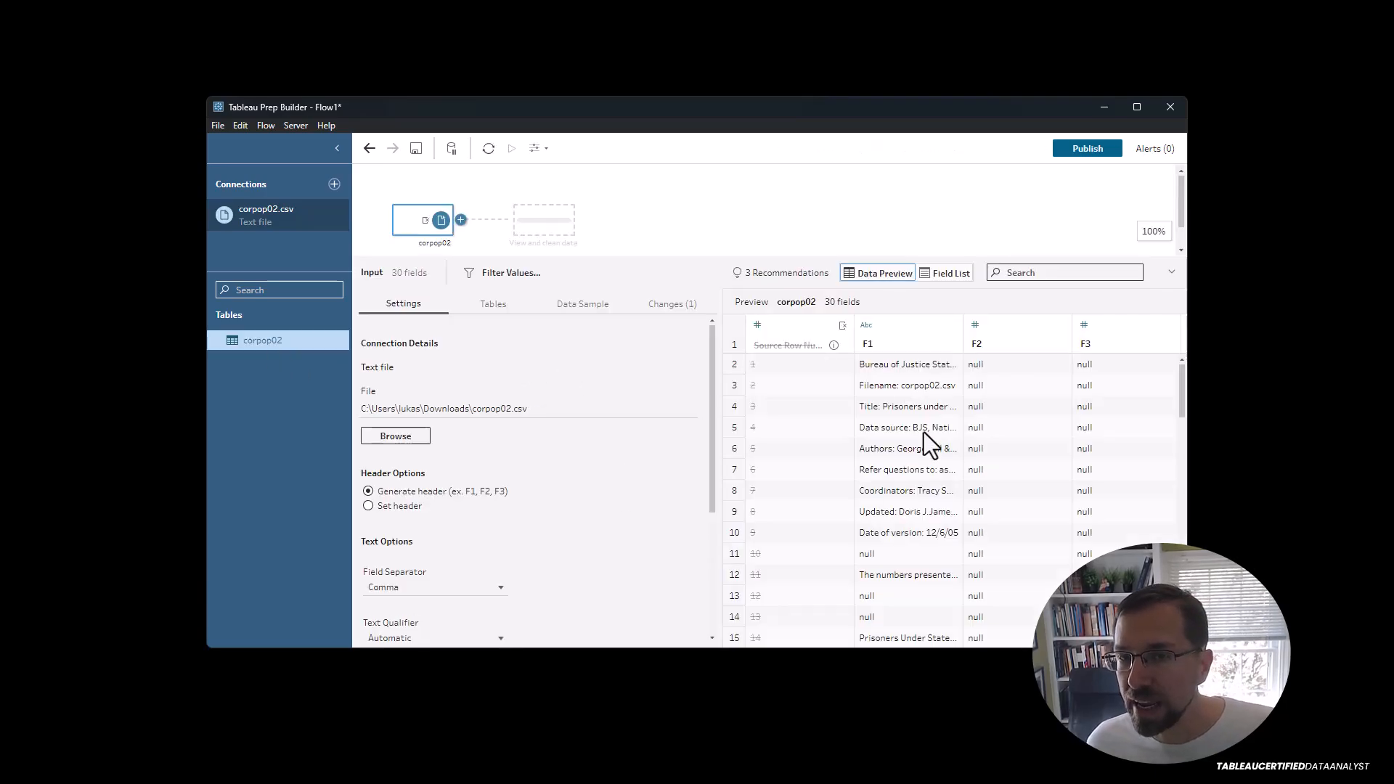
Change the corpop02 input's header option to Set header, using row 15 as the header row and row 17 as the data start row.
{"action": "scroll", "coordinate": [1059, 429], "scroll_direction": "down", "scroll_amount": 3}
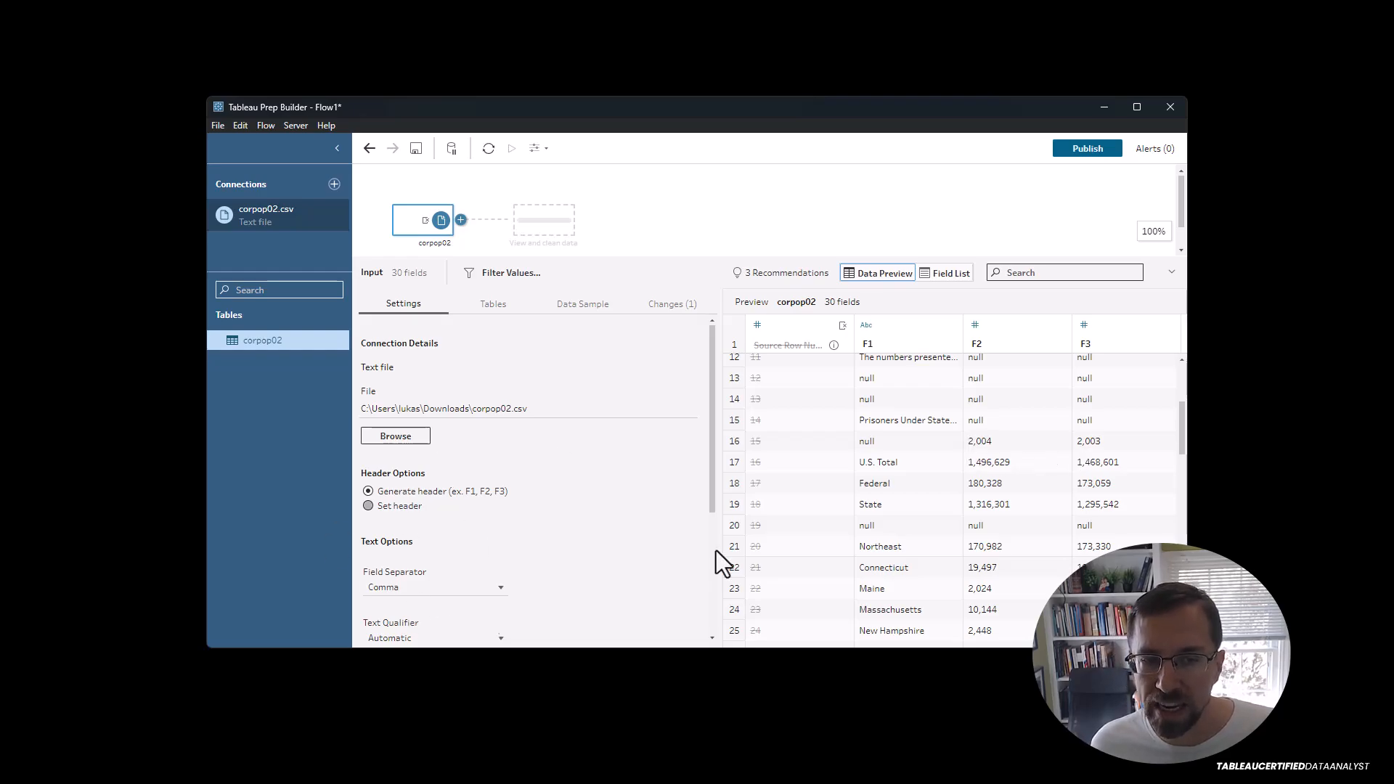
{"action": "left_click", "coordinate": [407, 508]}
{"action": "double_click", "coordinate": [413, 567]}
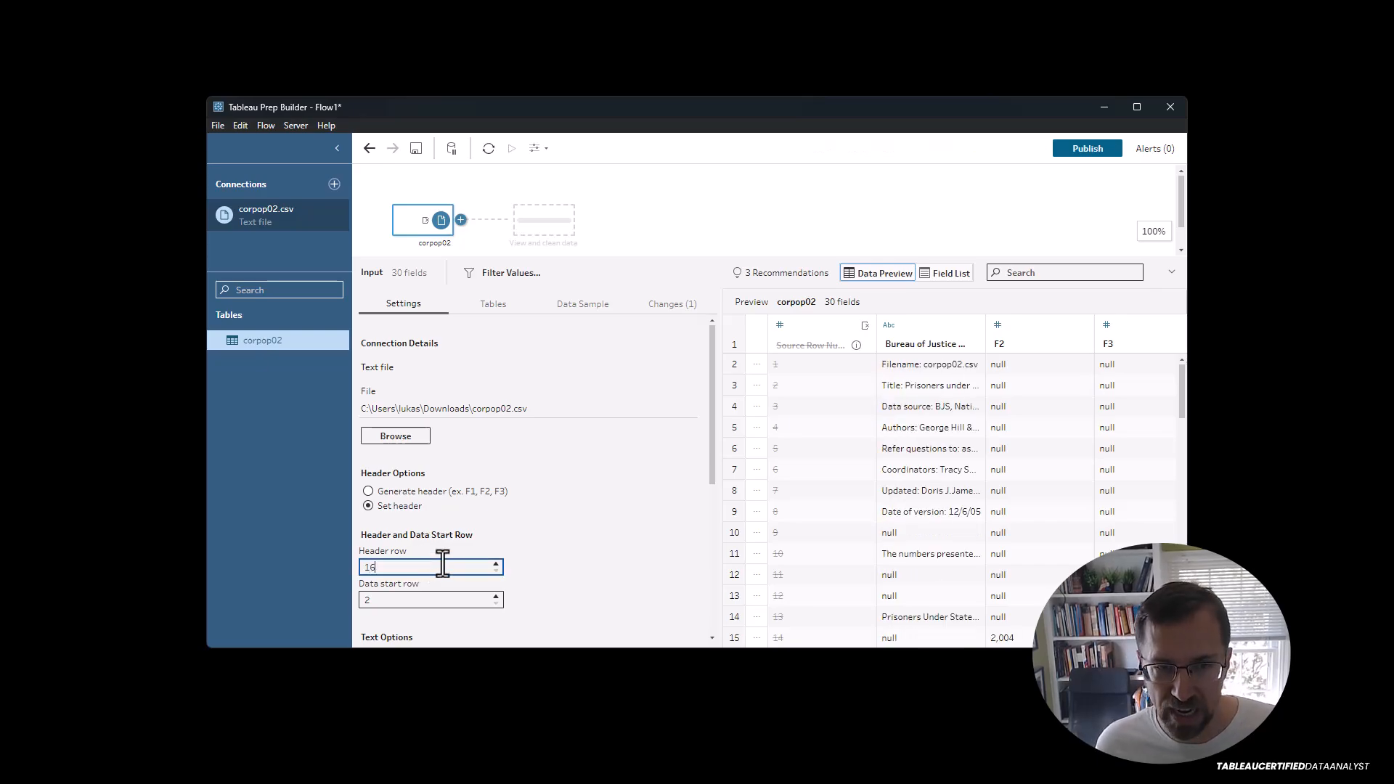
{"action": "left_click", "coordinate": [583, 522]}
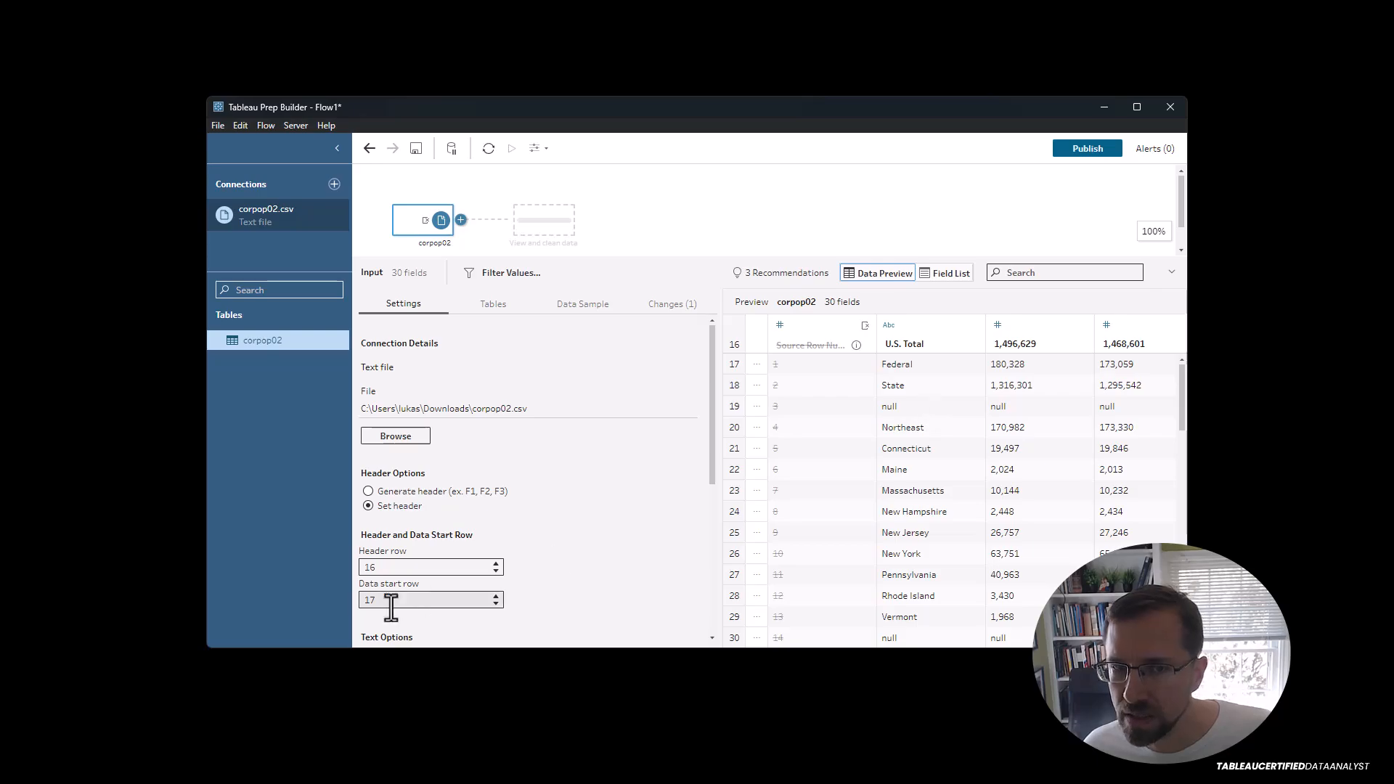
{"action": "left_click", "coordinate": [414, 569]}
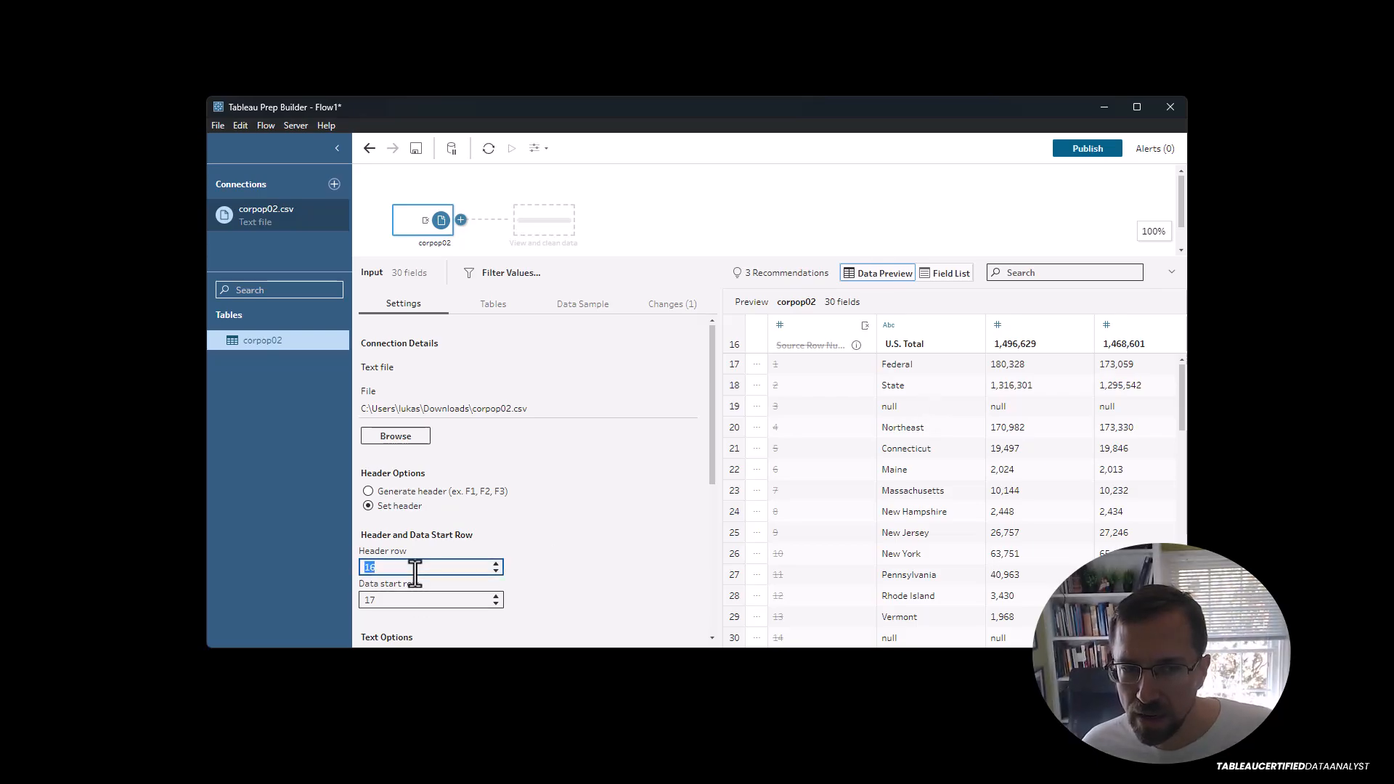
{"action": "left_click", "coordinate": [600, 529]}
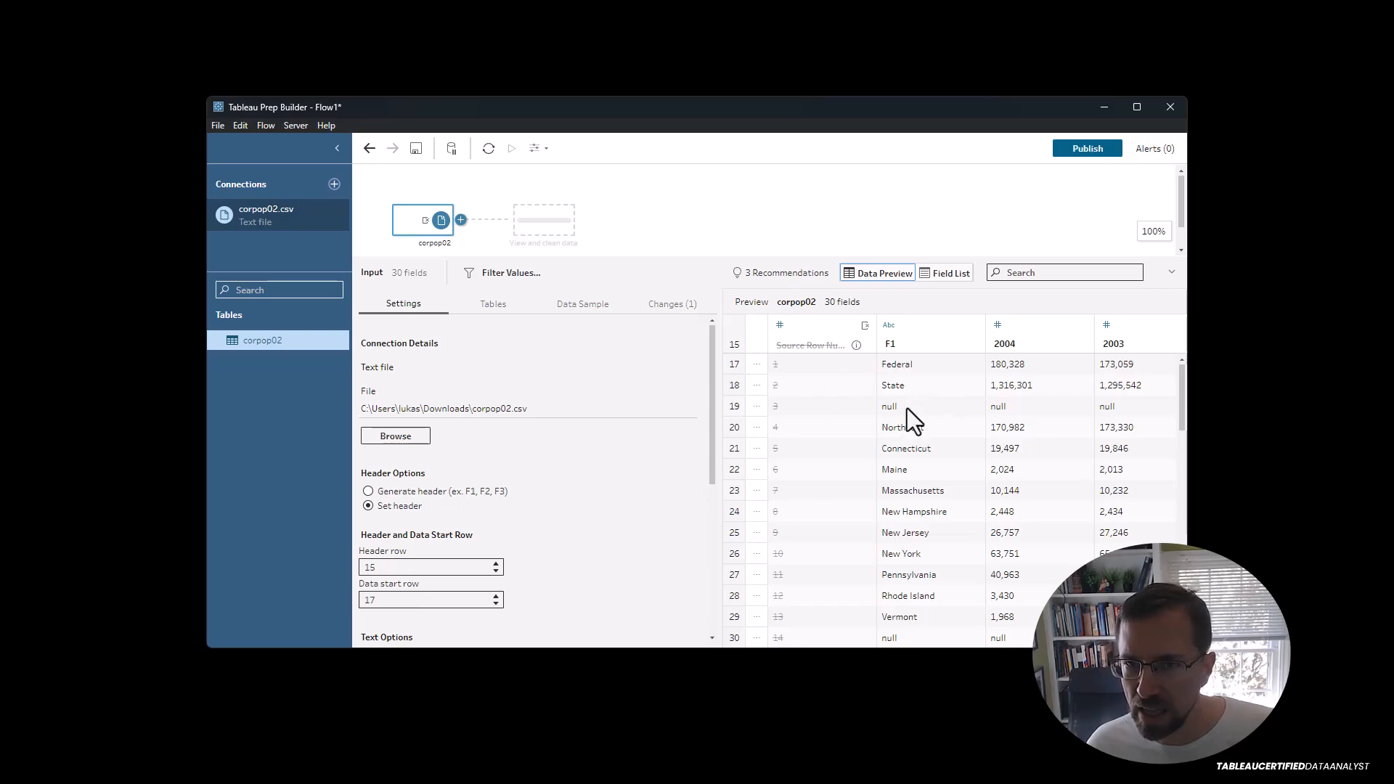
Add a cleaning step directly after the corpop02 input.
{"action": "scroll", "coordinate": [568, 483], "scroll_direction": "down", "scroll_amount": 5}
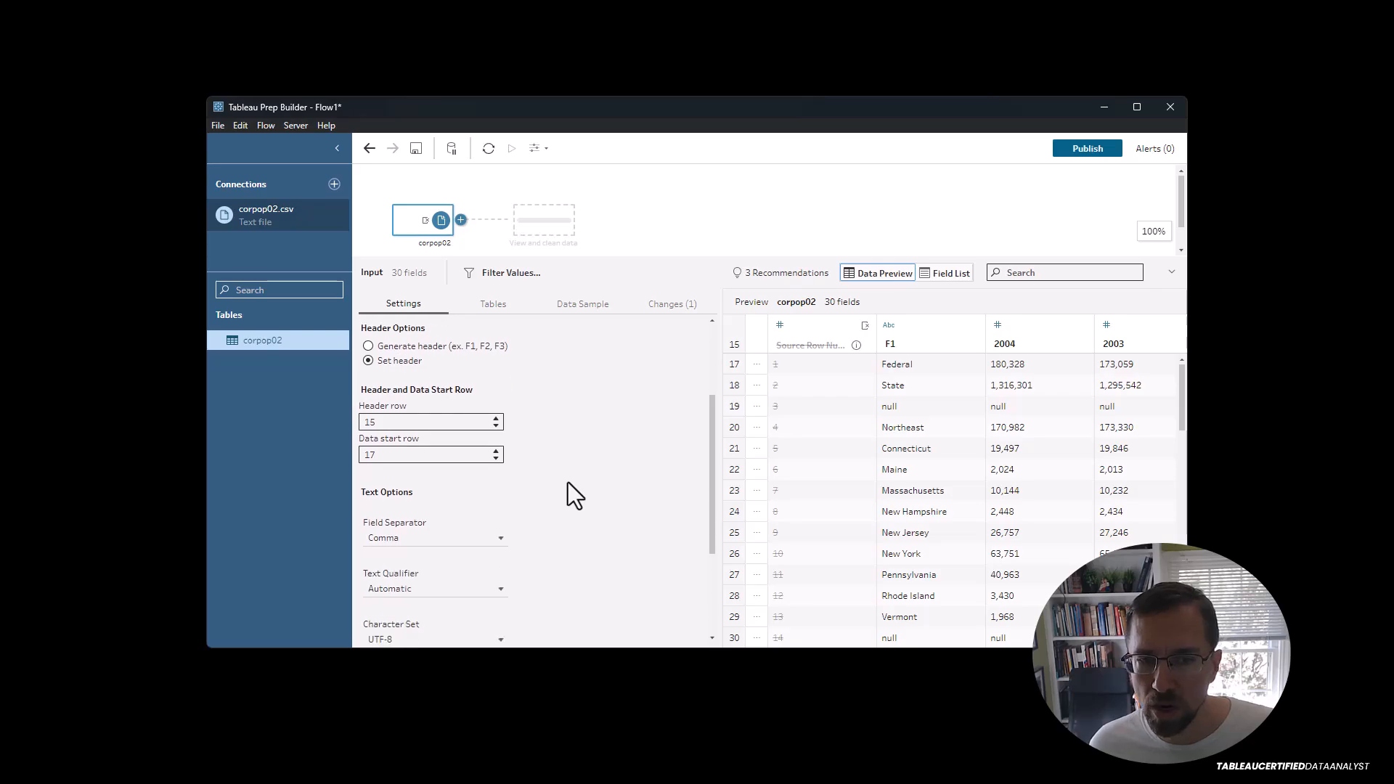
{"action": "scroll", "coordinate": [568, 482], "scroll_direction": "down", "scroll_amount": 3}
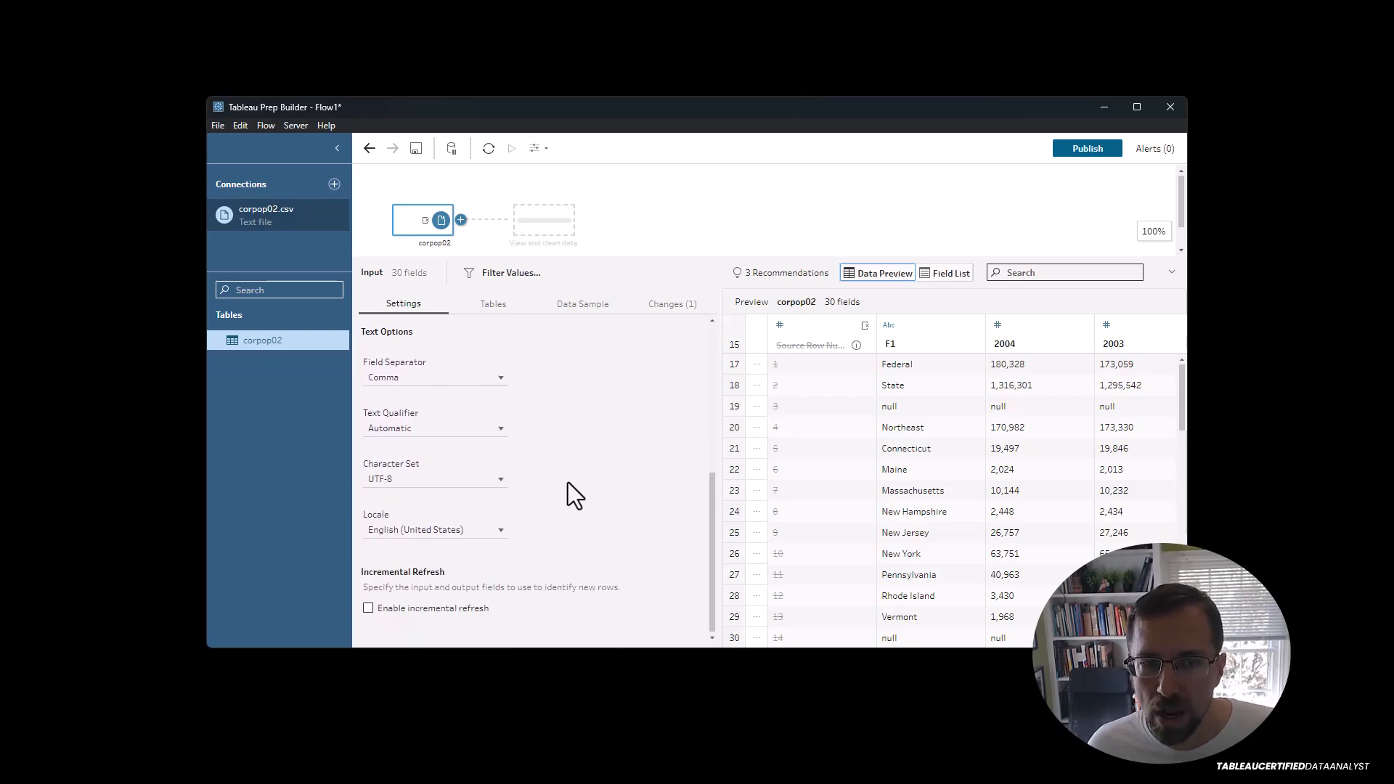
{"action": "scroll", "coordinate": [568, 482], "scroll_direction": "up", "scroll_amount": 8}
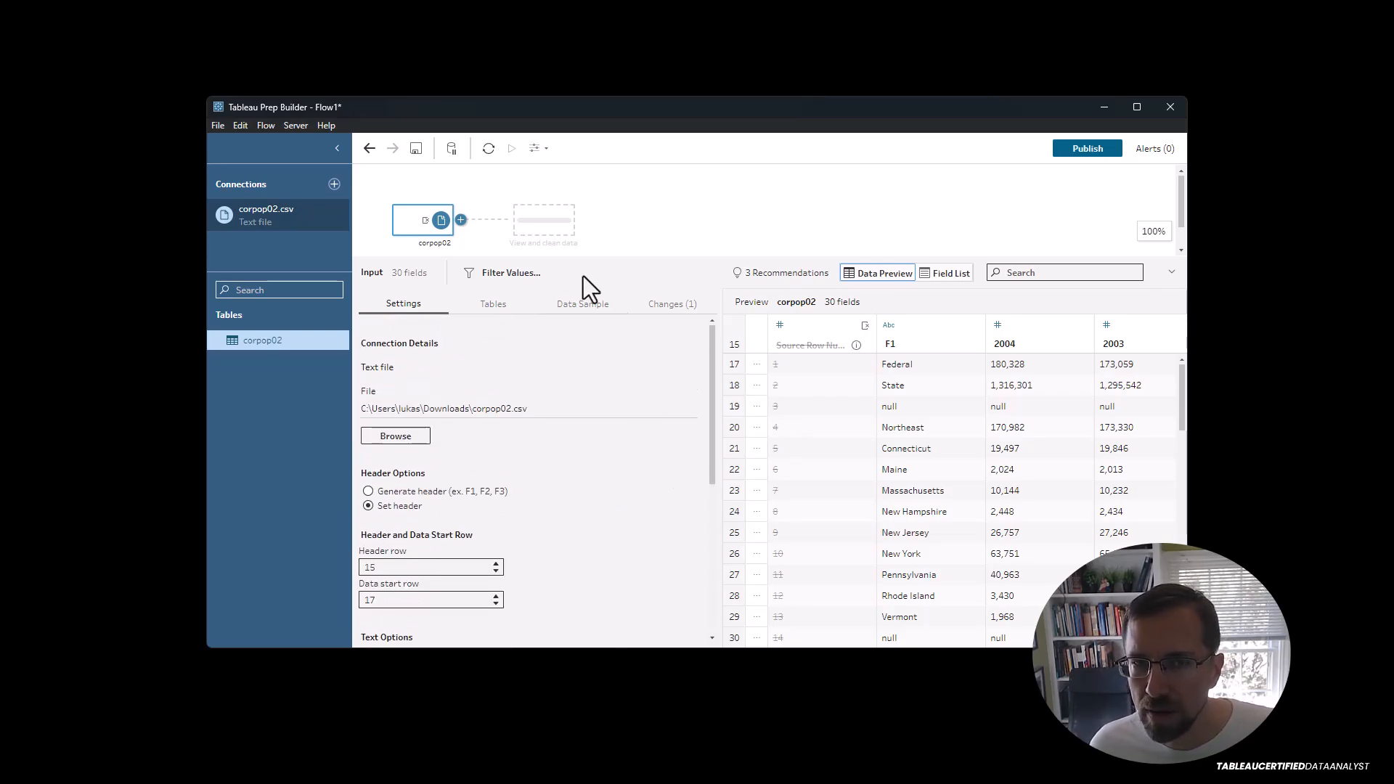
{"action": "left_click", "coordinate": [532, 230]}
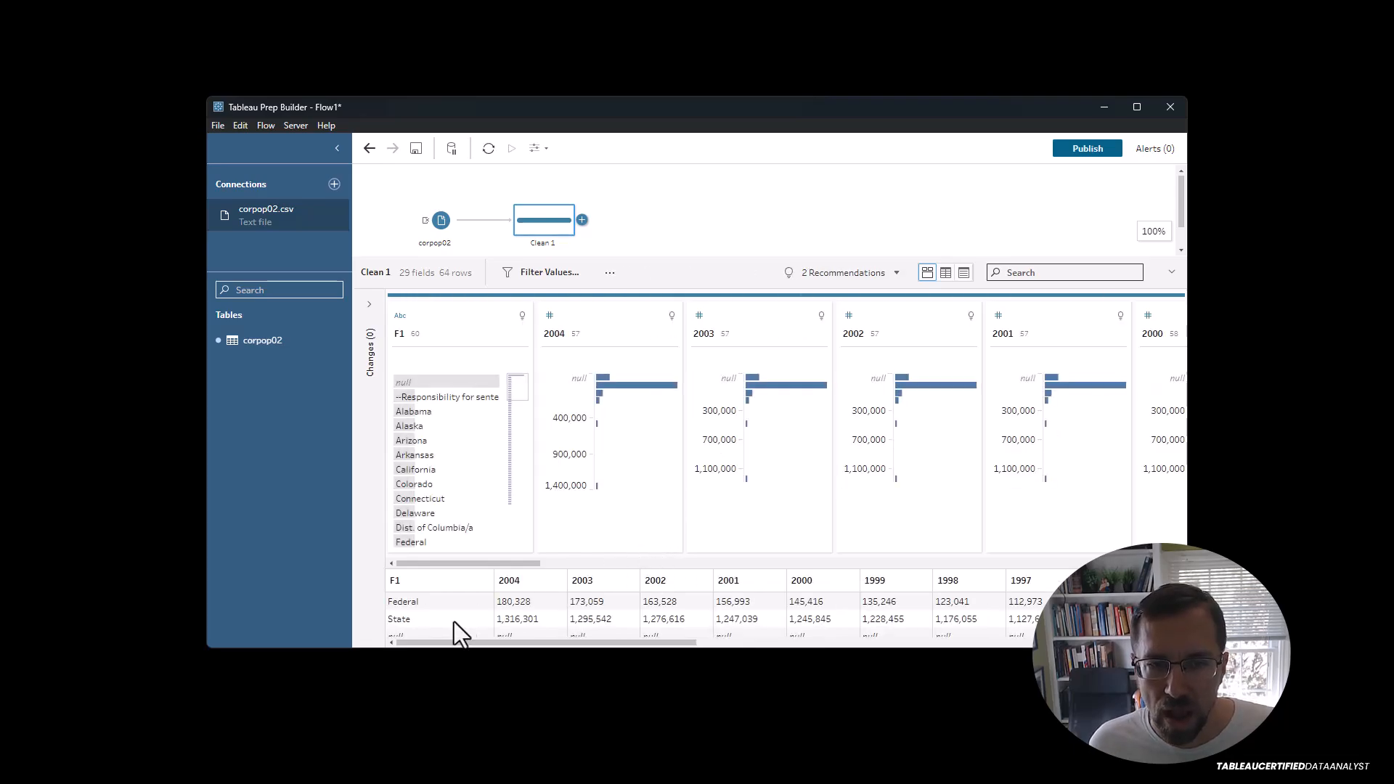
Rename the F1 field to Geography in the cleaning step.
{"action": "left_click", "coordinate": [398, 585]}
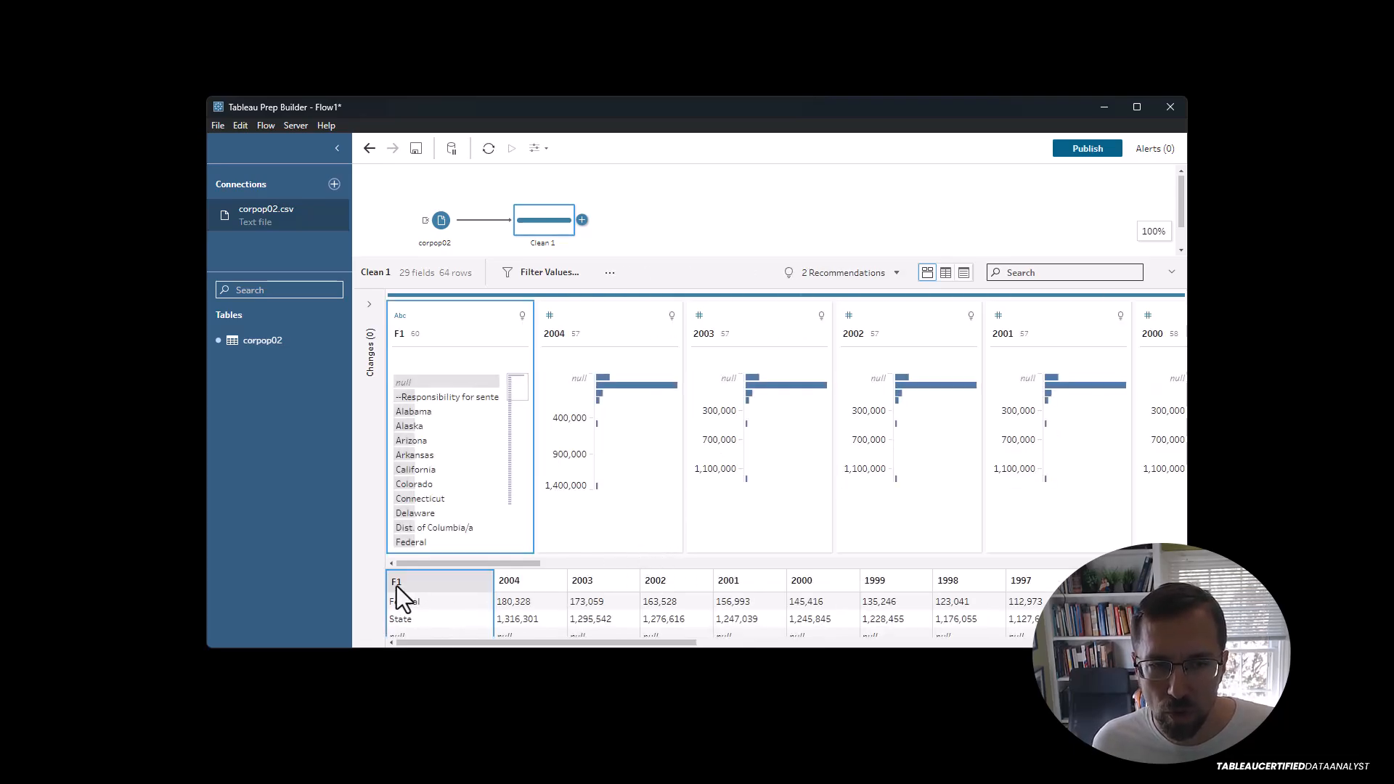
{"action": "right_click", "coordinate": [403, 329]}
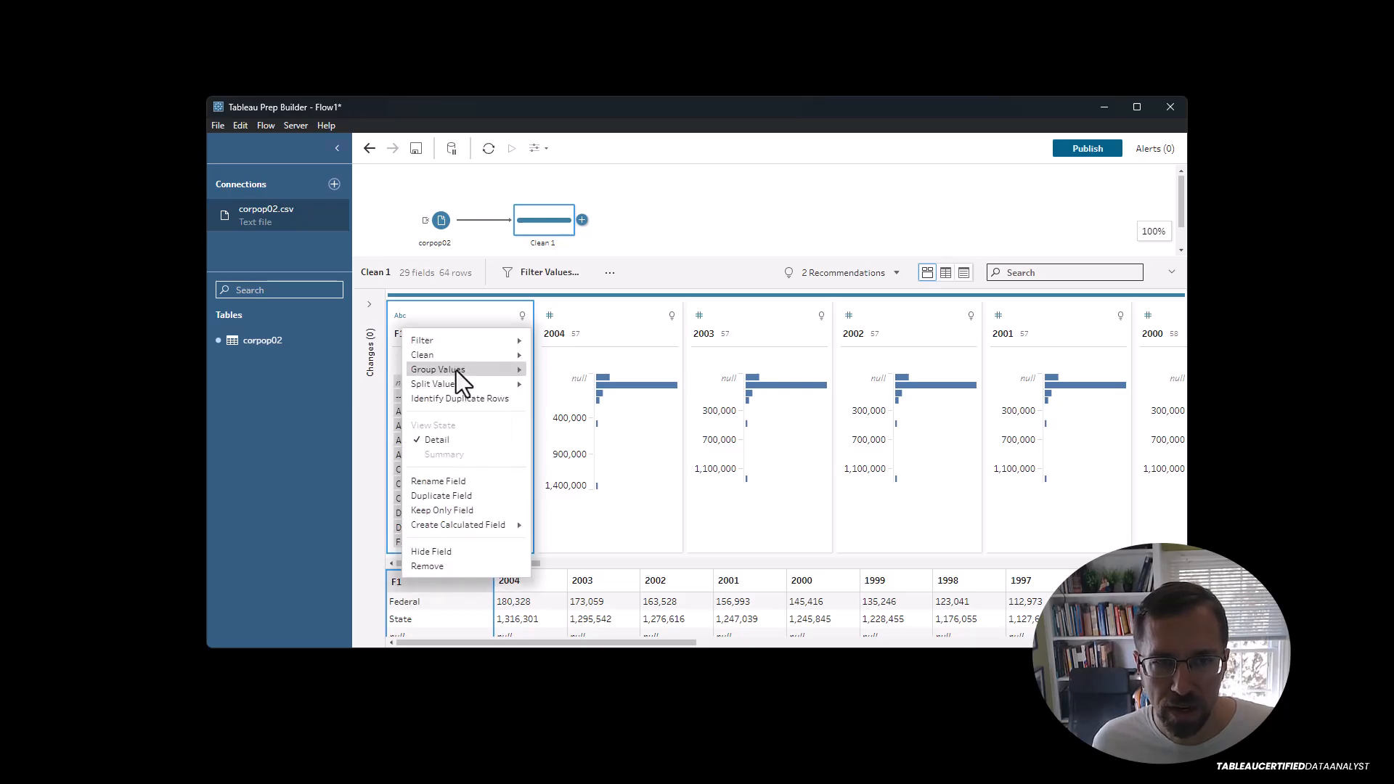
{"action": "left_click", "coordinate": [470, 480]}
{"action": "type", "text": "Geography"}
{"action": "key", "text": "Return"}
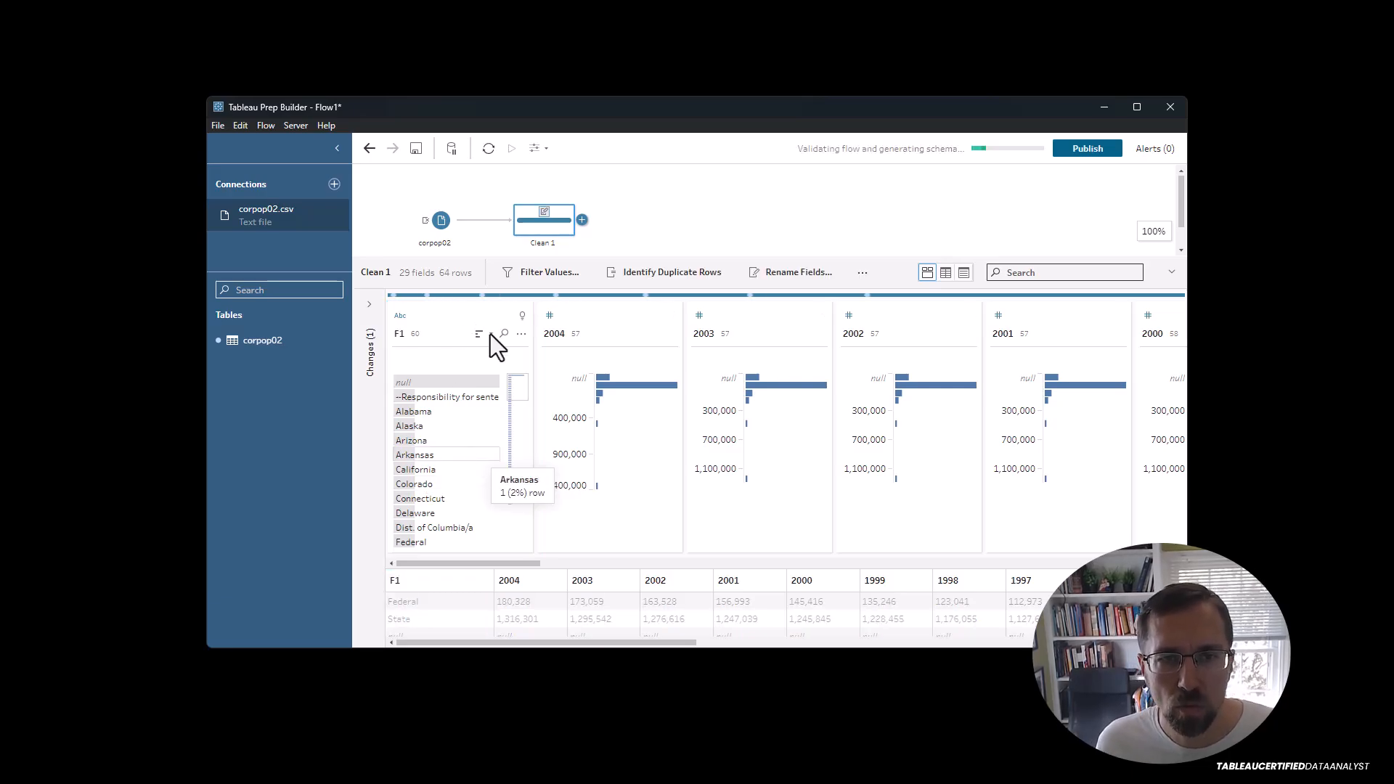
Filter the Geography field to keep only non-null values.
{"action": "left_click", "coordinate": [503, 312]}
{"action": "mouse_move", "coordinate": [524, 324]}
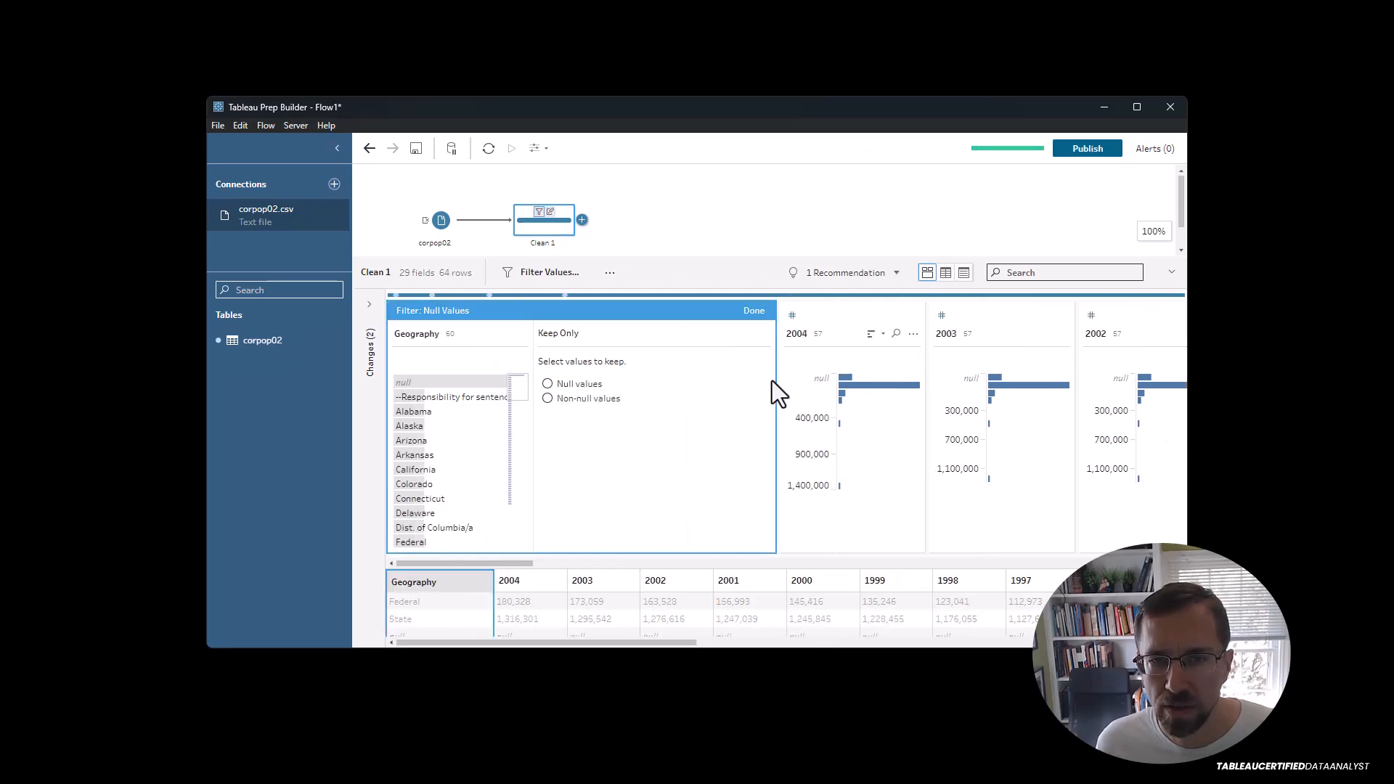
{"action": "left_click", "coordinate": [597, 396]}
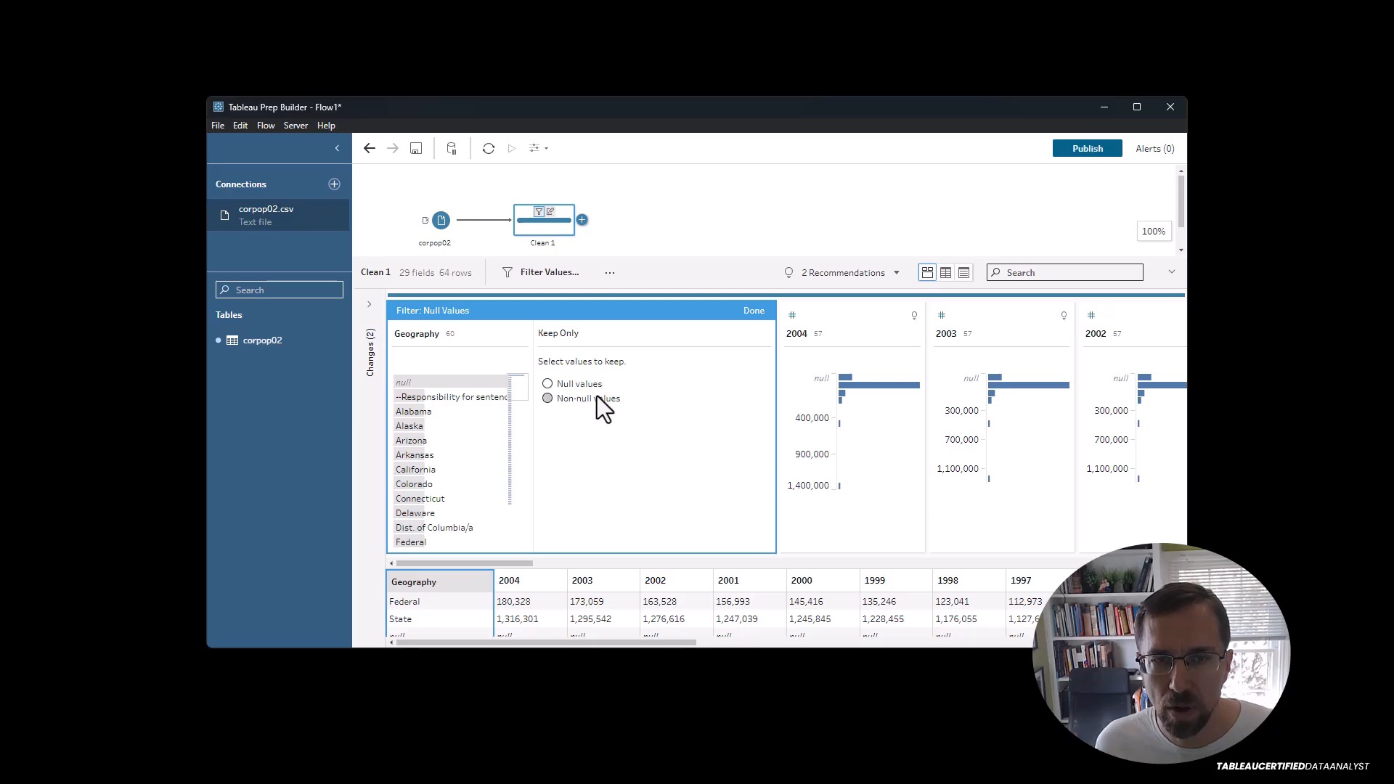
{"action": "left_click", "coordinate": [753, 312]}
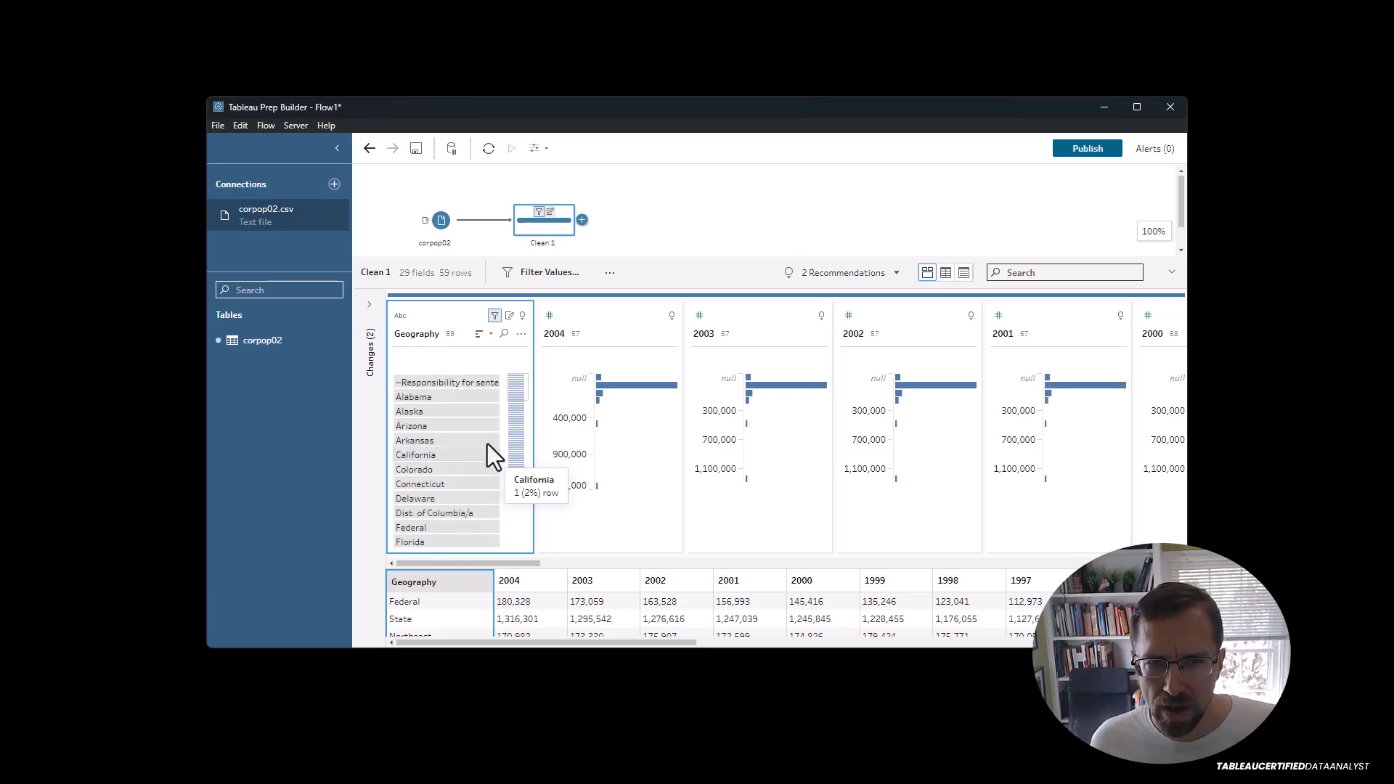
Exclude the footnote value beginning with "--Responsibility for sente" from the Geography field.
{"action": "right_click", "coordinate": [474, 307]}
{"action": "right_click", "coordinate": [457, 314]}
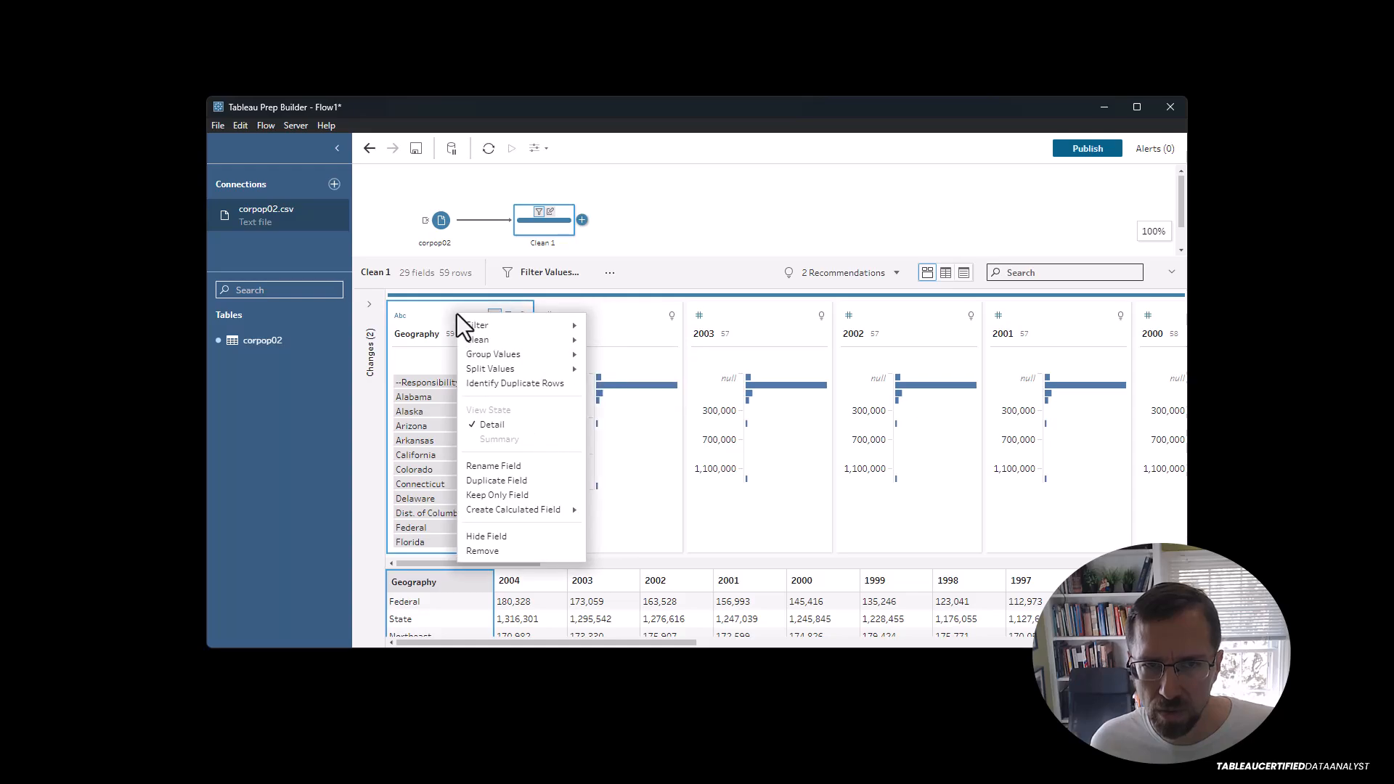
{"action": "left_click", "coordinate": [428, 386]}
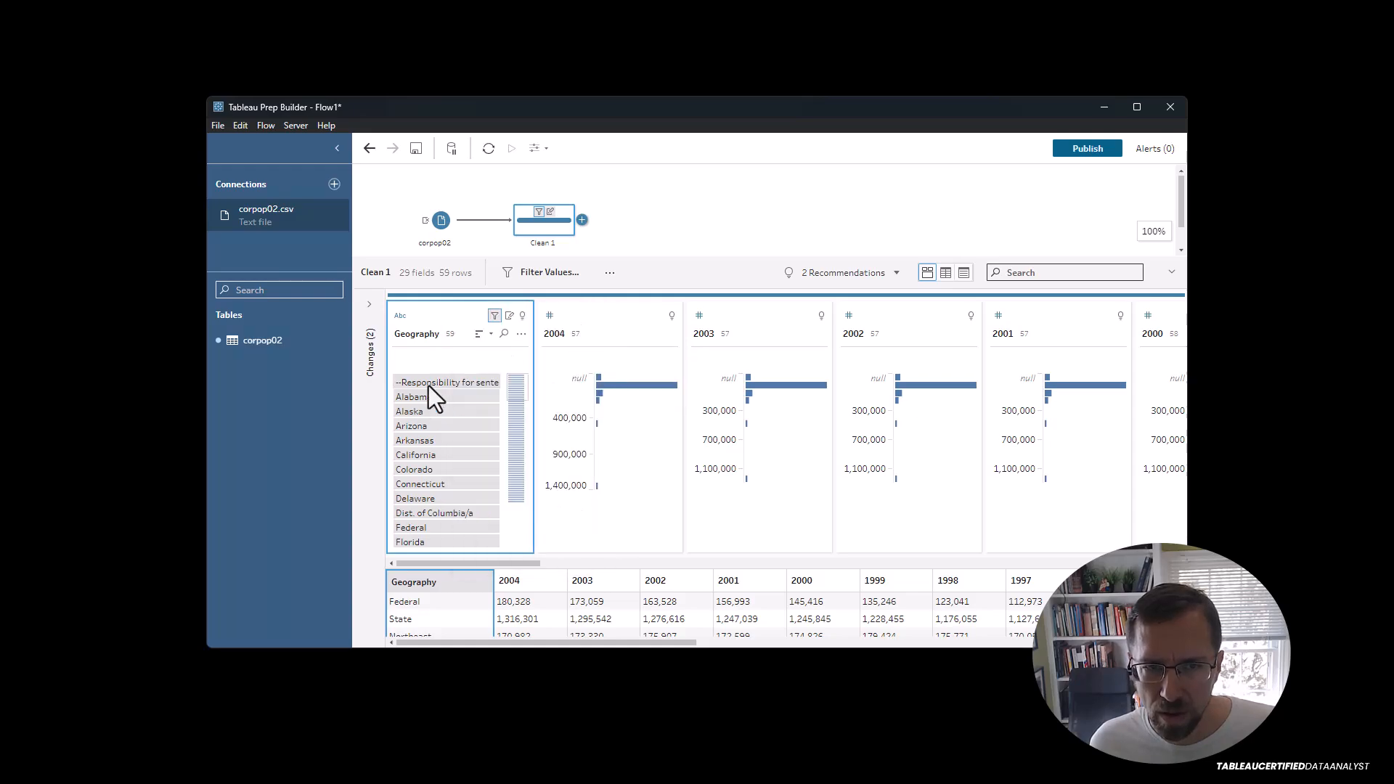
{"action": "right_click", "coordinate": [446, 384]}
{"action": "left_click", "coordinate": [469, 411]}
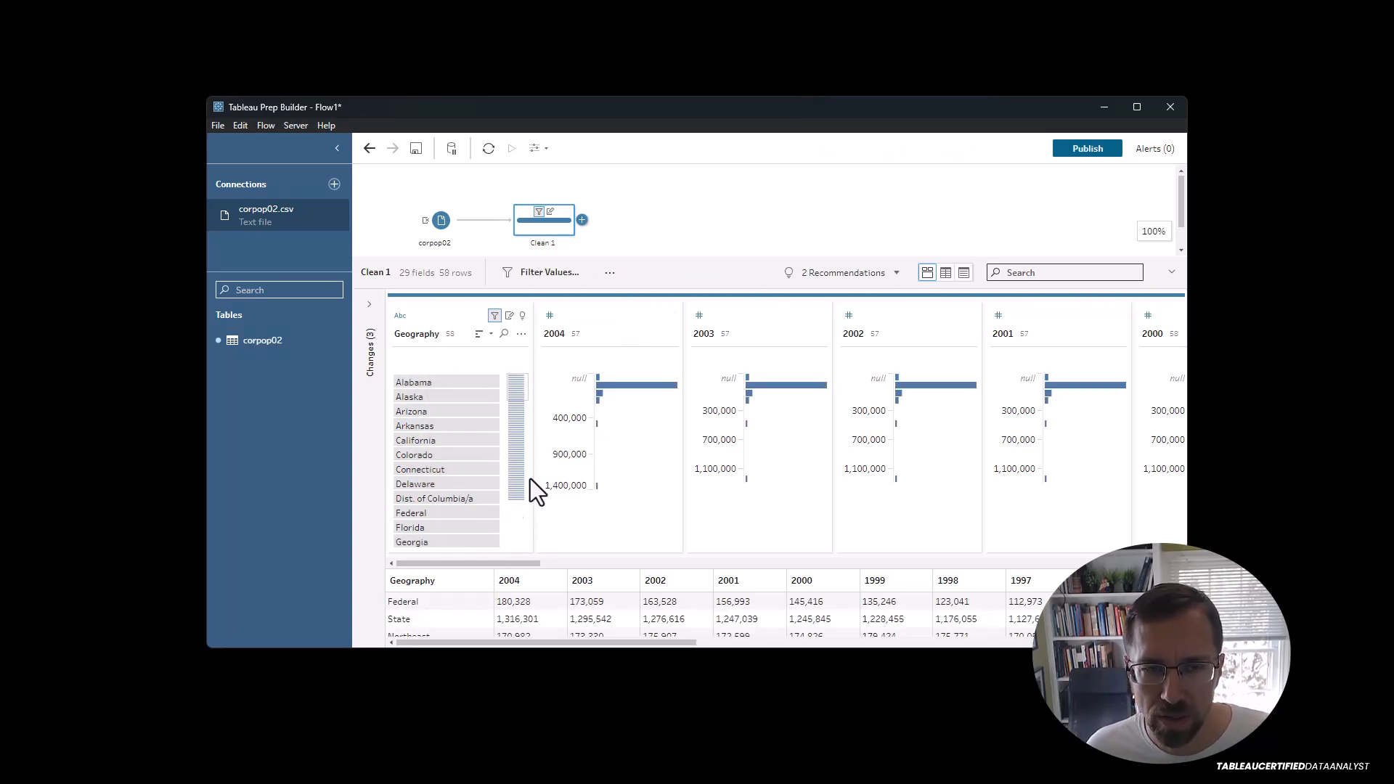
Maximize the application window and add a Pivot step after Clean 1.
{"action": "scroll", "coordinate": [489, 494], "scroll_direction": "down", "scroll_amount": 2}
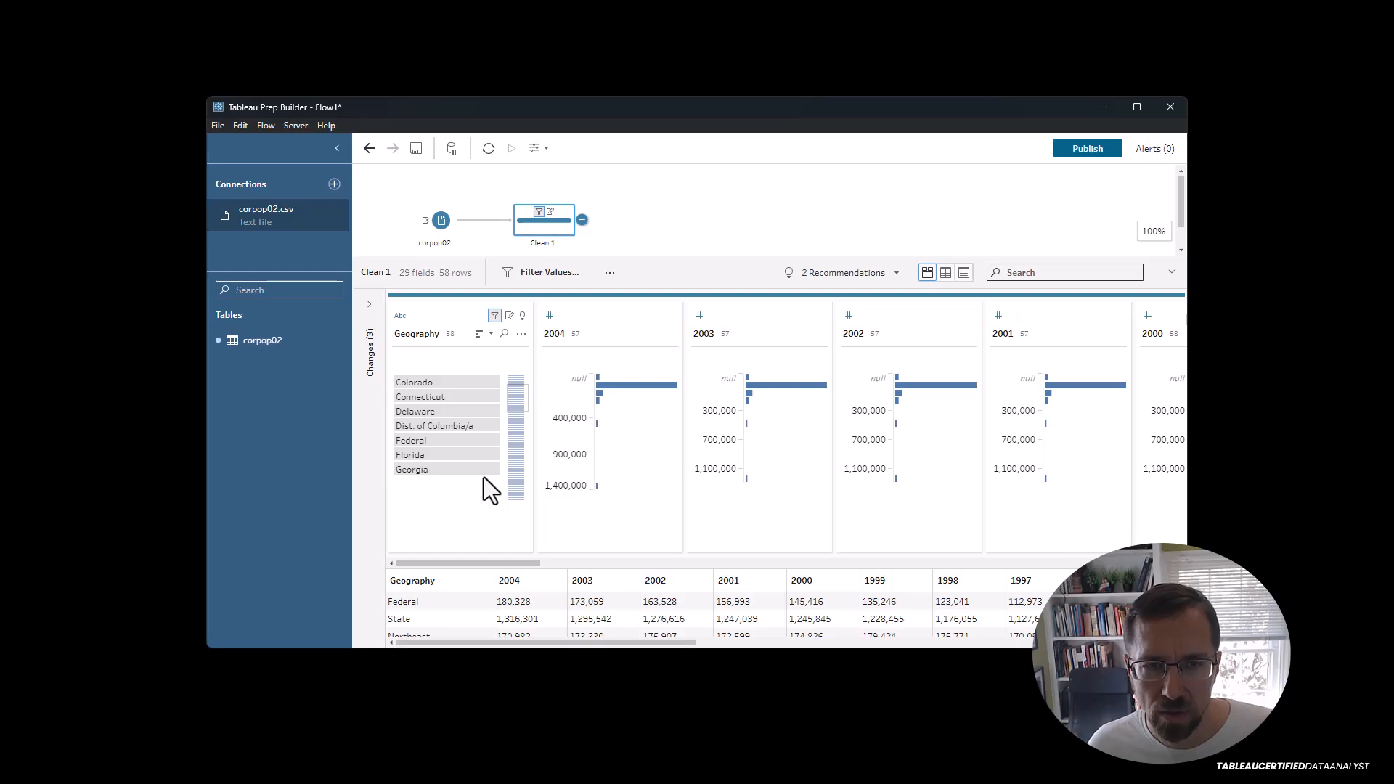
{"action": "scroll", "coordinate": [489, 468], "scroll_direction": "down", "scroll_amount": 3}
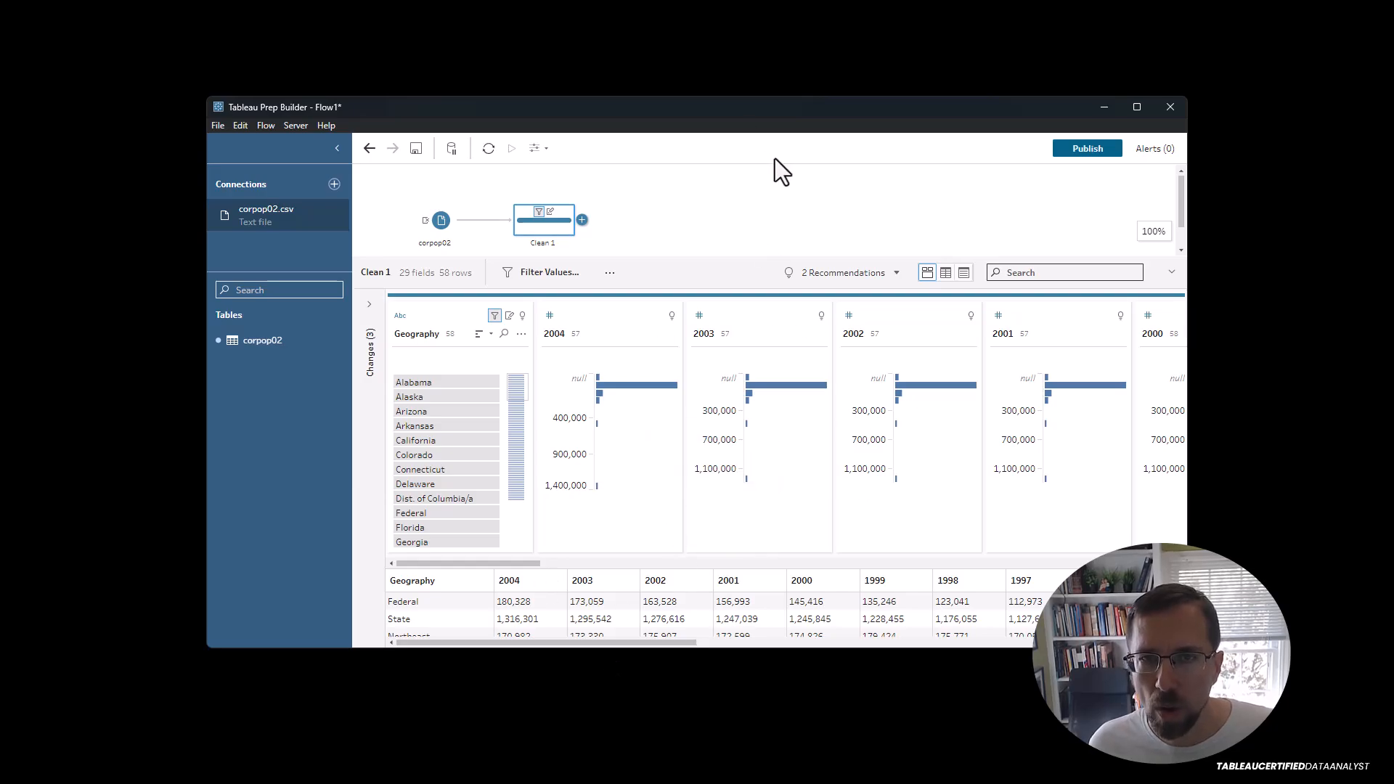
{"action": "double_click", "coordinate": [773, 113]}
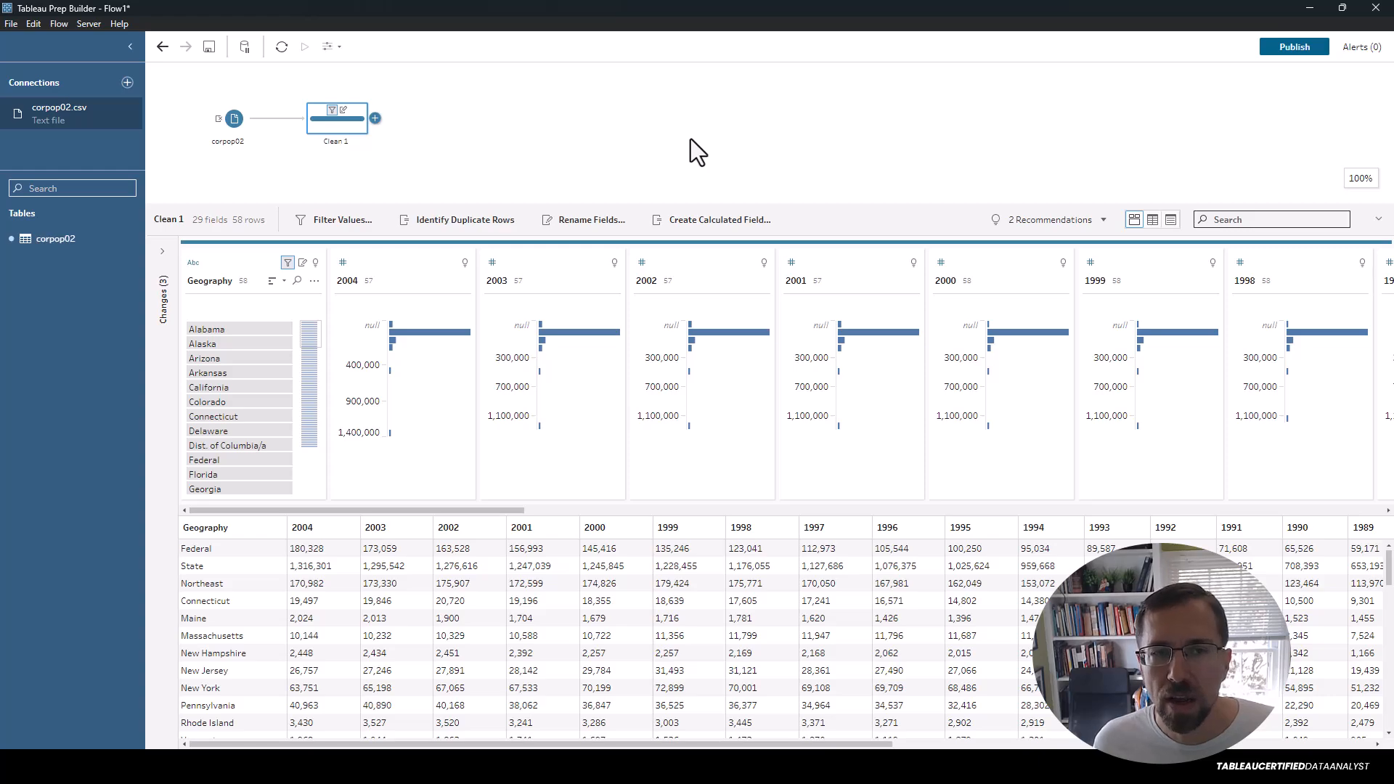
{"action": "left_click", "coordinate": [376, 119]}
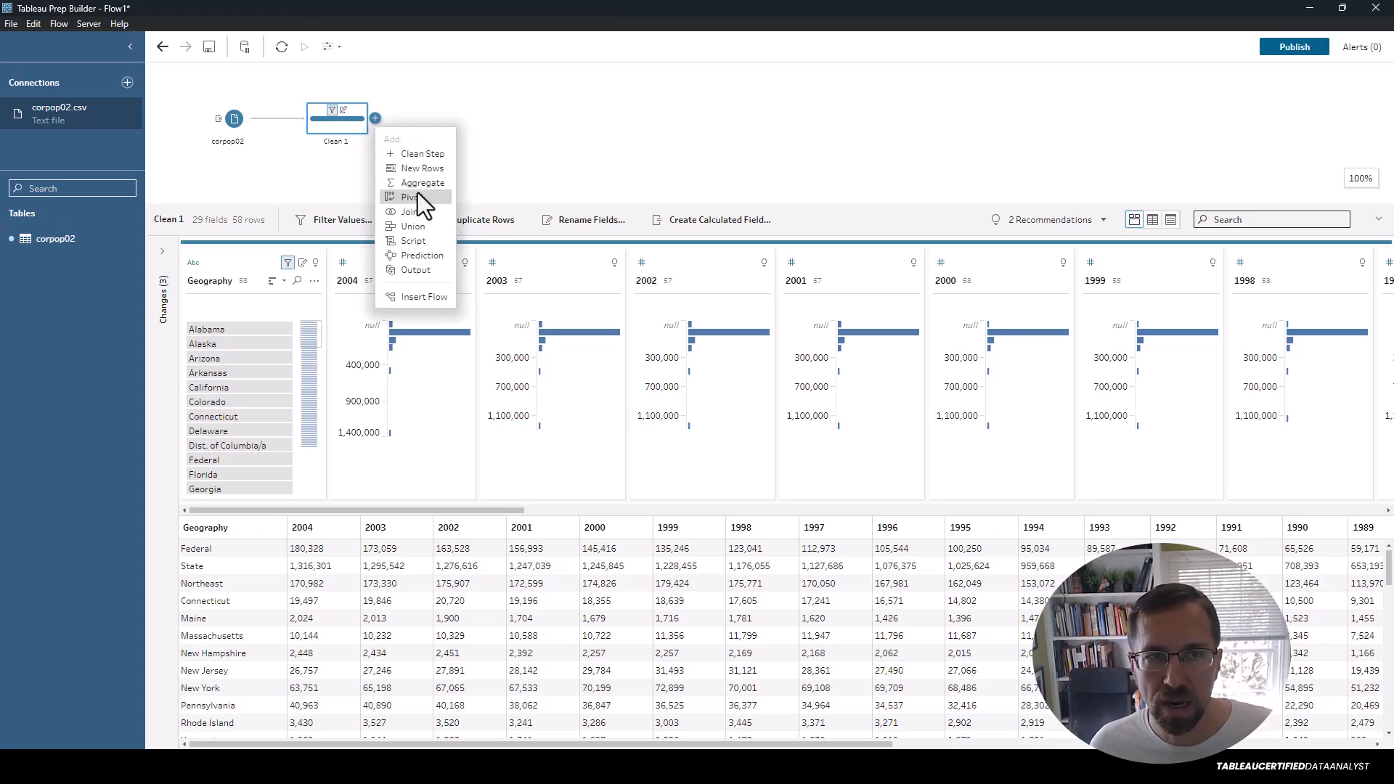
{"action": "left_click", "coordinate": [402, 199]}
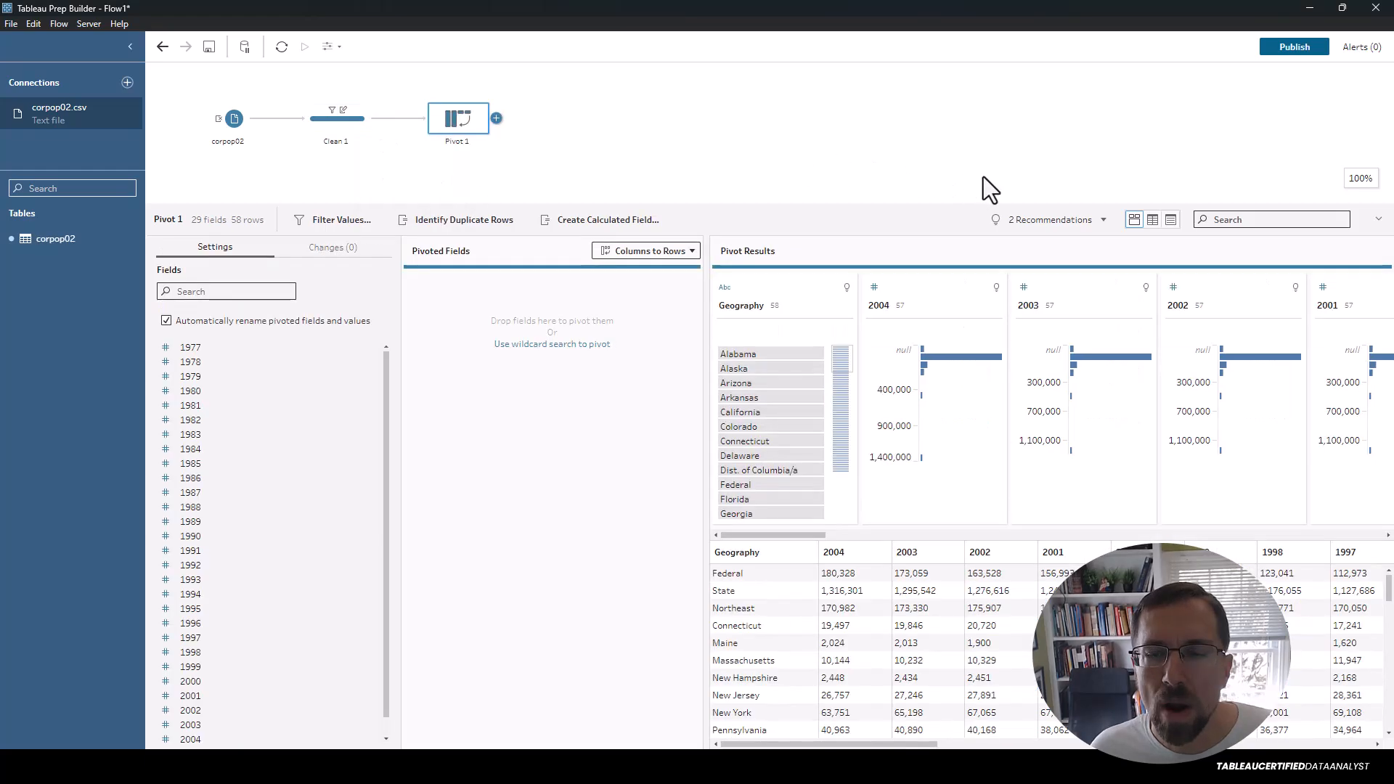
Switch the columns-to-rows pivot to wildcard search and check the range of year fields in the pivot results.
{"action": "left_click", "coordinate": [568, 344]}
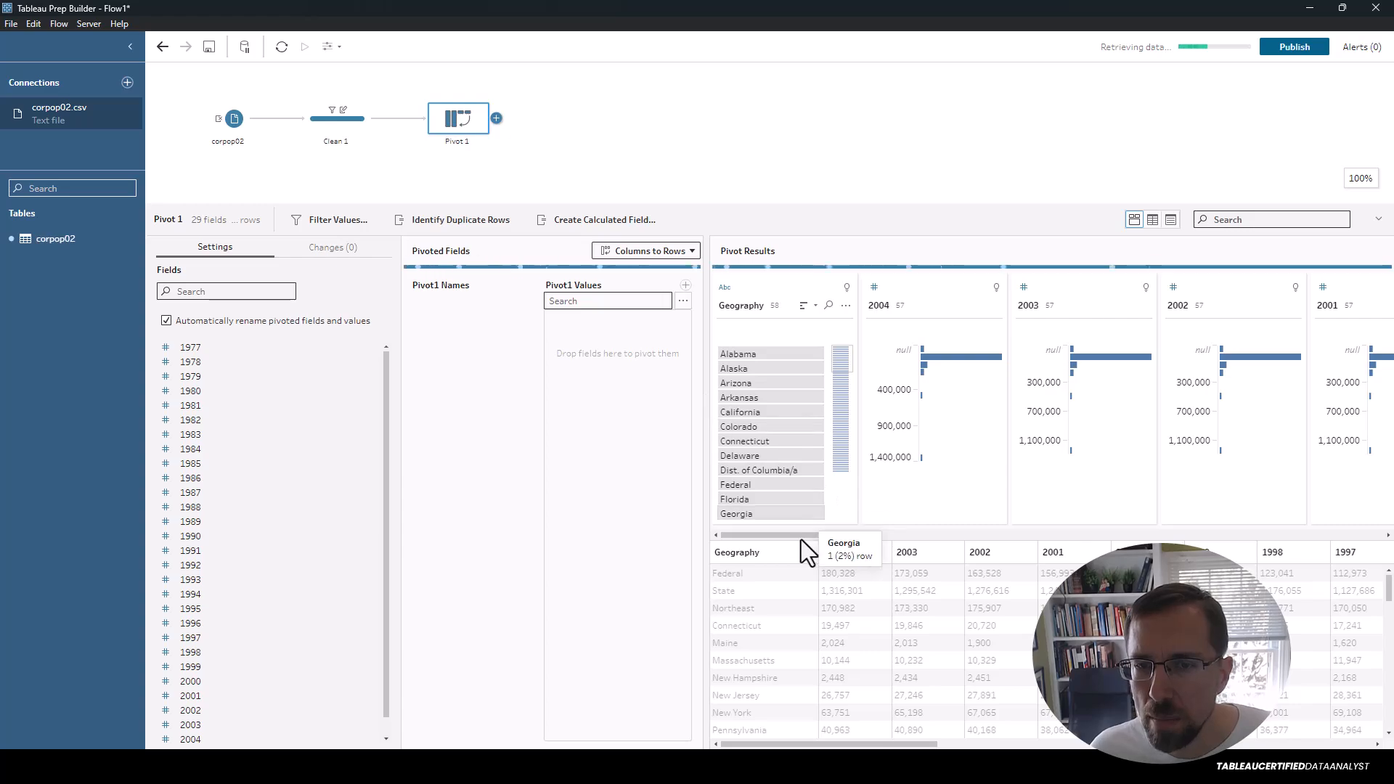
{"action": "left_click_drag", "start_coordinate": [796, 538], "coordinate": [1328, 537]}
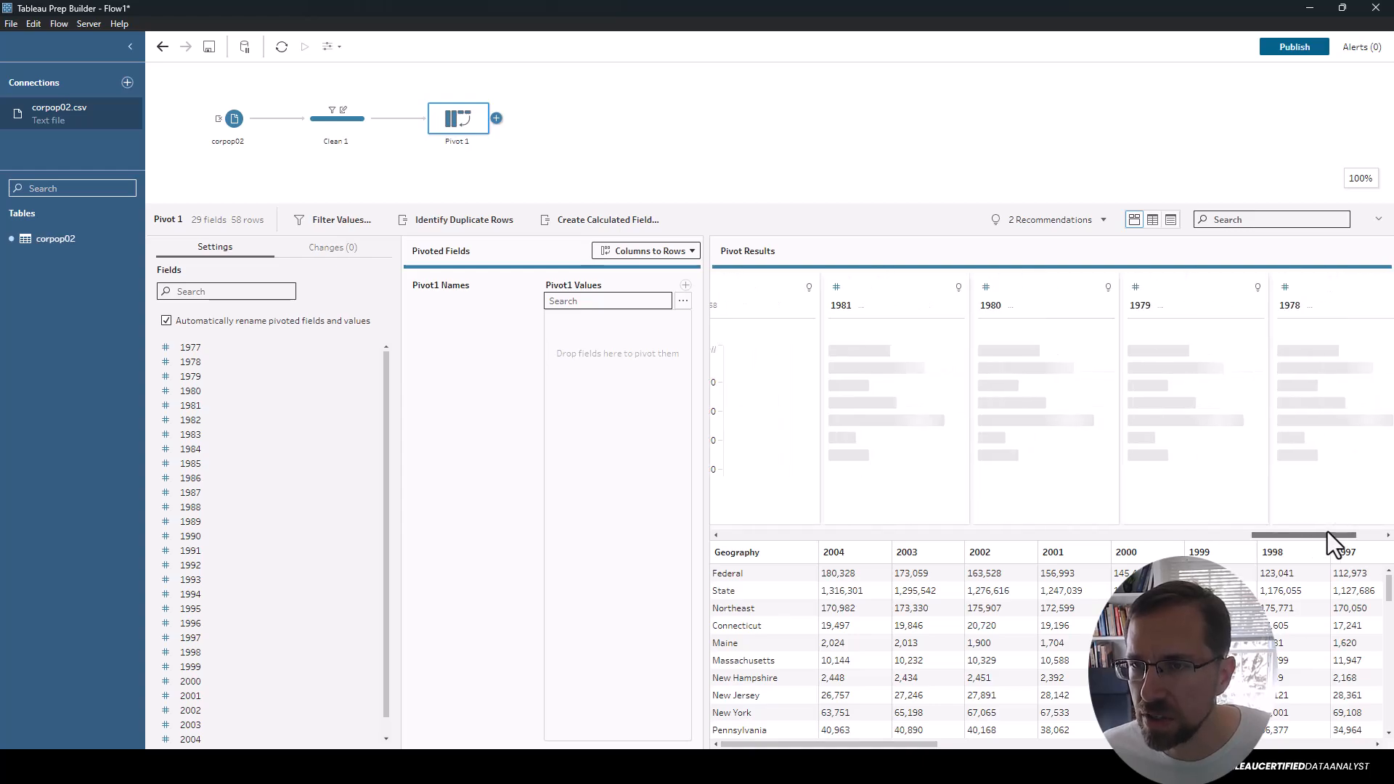
{"action": "left_click_drag", "start_coordinate": [1243, 533], "coordinate": [730, 534]}
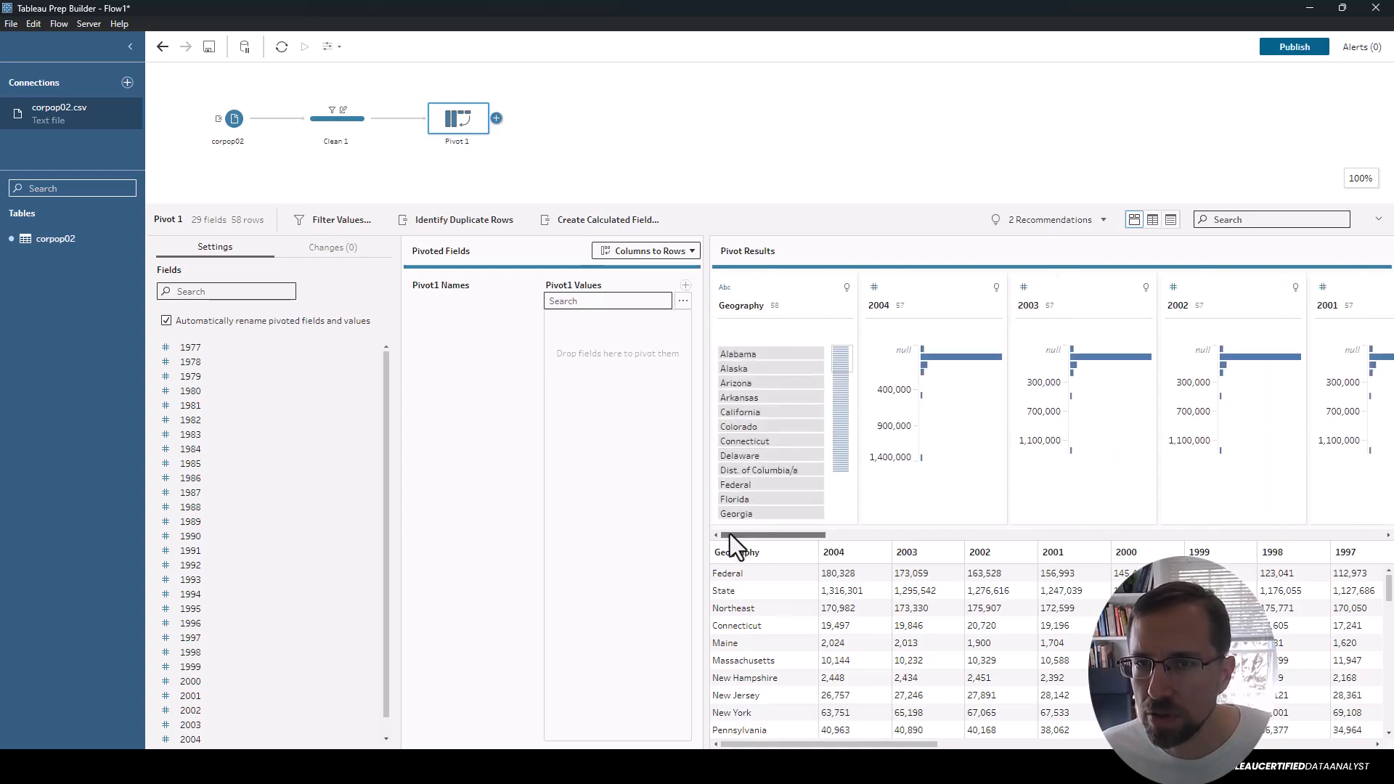
{"action": "left_click", "coordinate": [608, 301]}
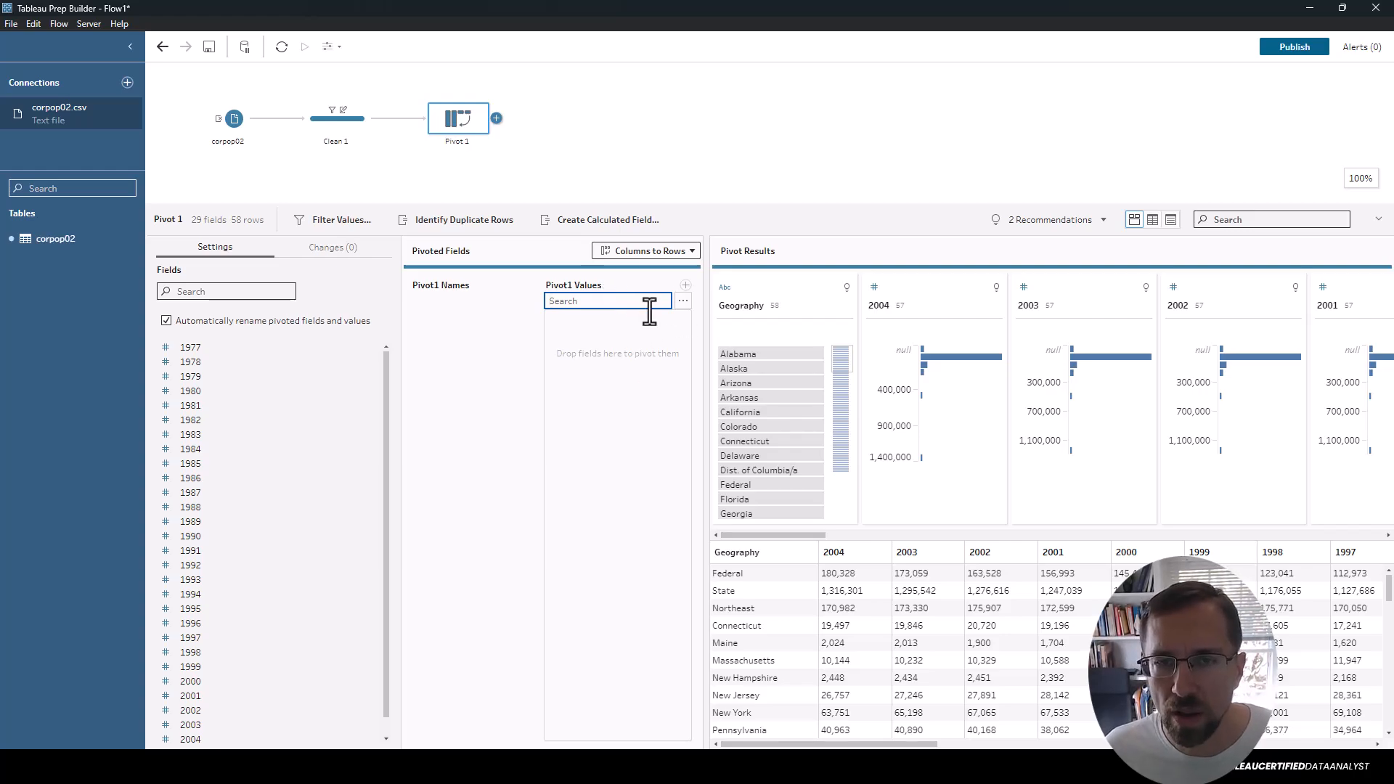
{"action": "left_click", "coordinate": [494, 308]}
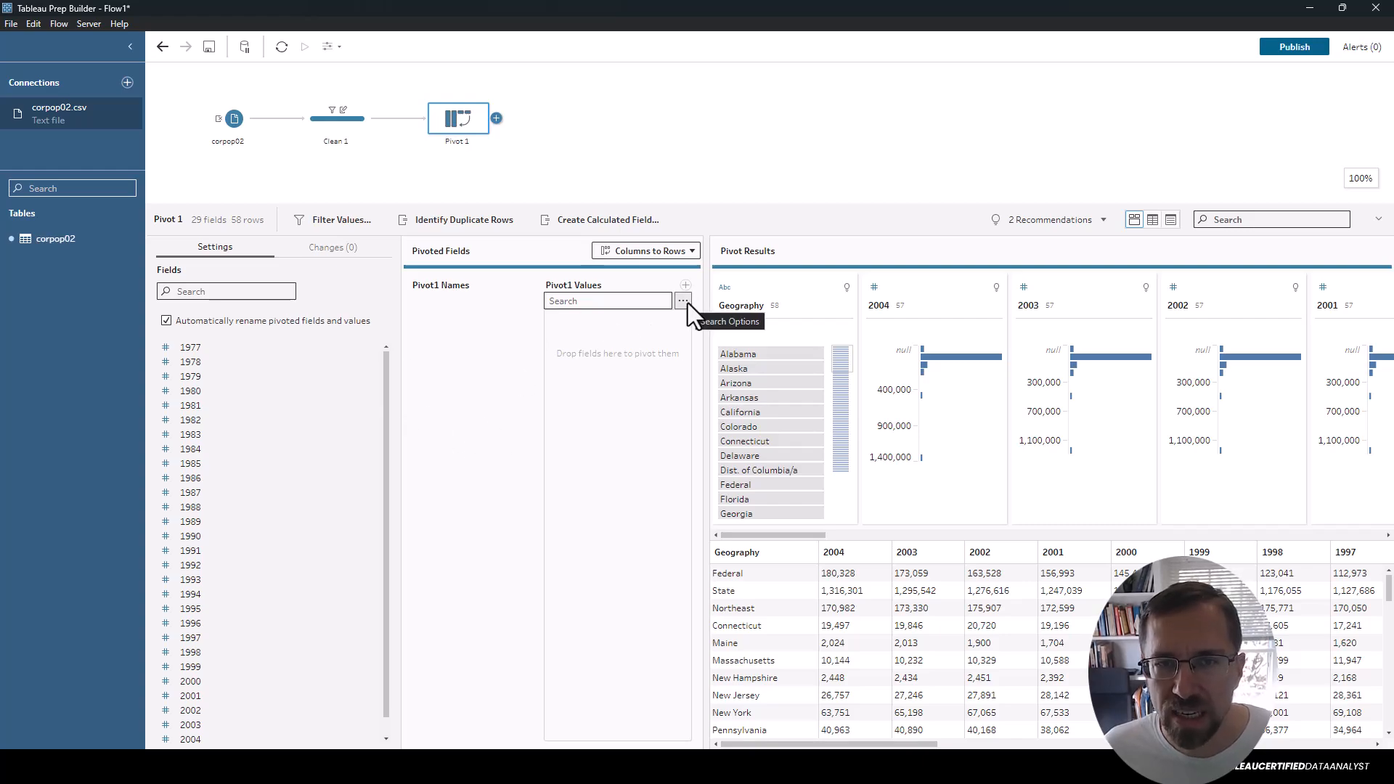
Select all year fields from 2004 through 1977 in the pivot results and add them to the pivoted values.
{"action": "left_click", "coordinate": [912, 304]}
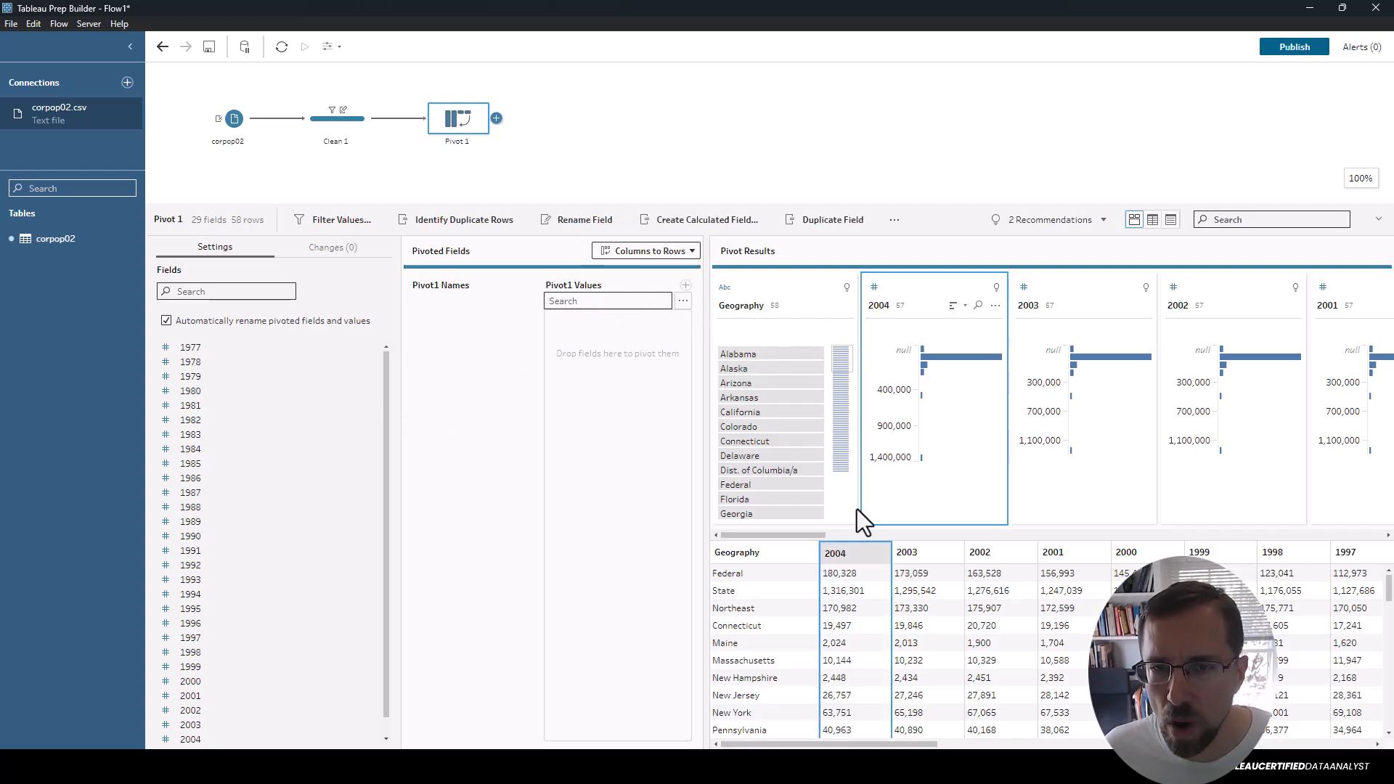
{"action": "left_click_drag", "start_coordinate": [761, 537], "coordinate": [1348, 524]}
{"action": "left_click", "coordinate": [1287, 285], "text": "shift"}
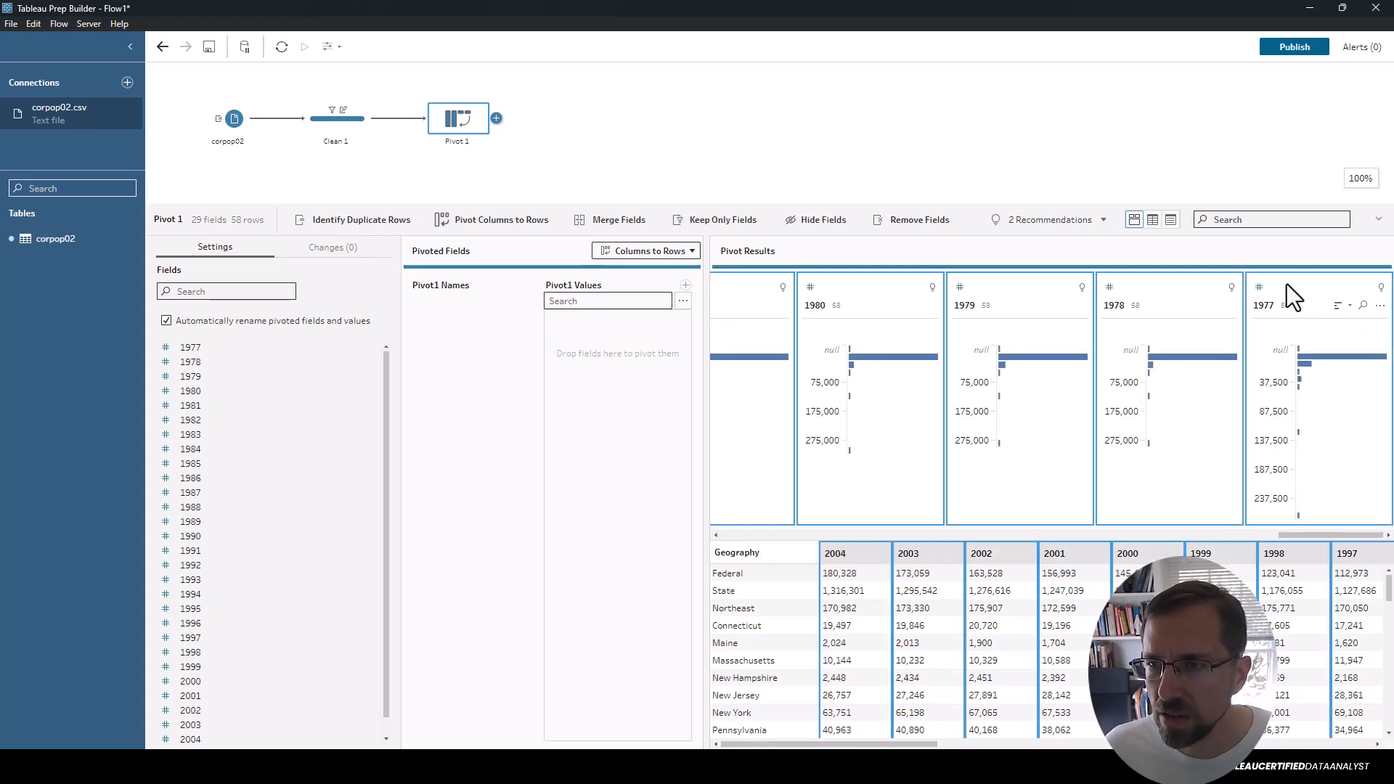
{"action": "left_click_drag", "start_coordinate": [1139, 296], "coordinate": [572, 363]}
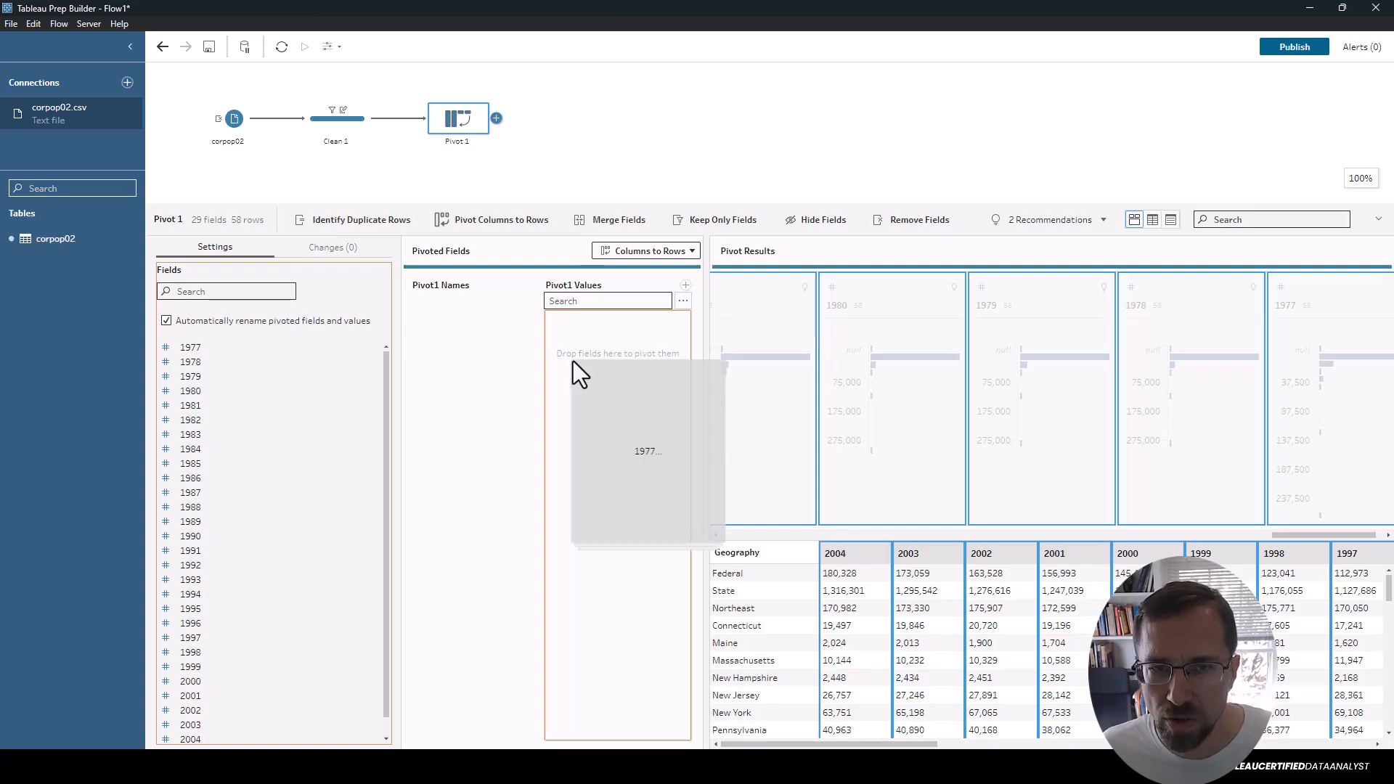
{"action": "left_click_drag", "start_coordinate": [672, 429], "coordinate": [654, 439]}
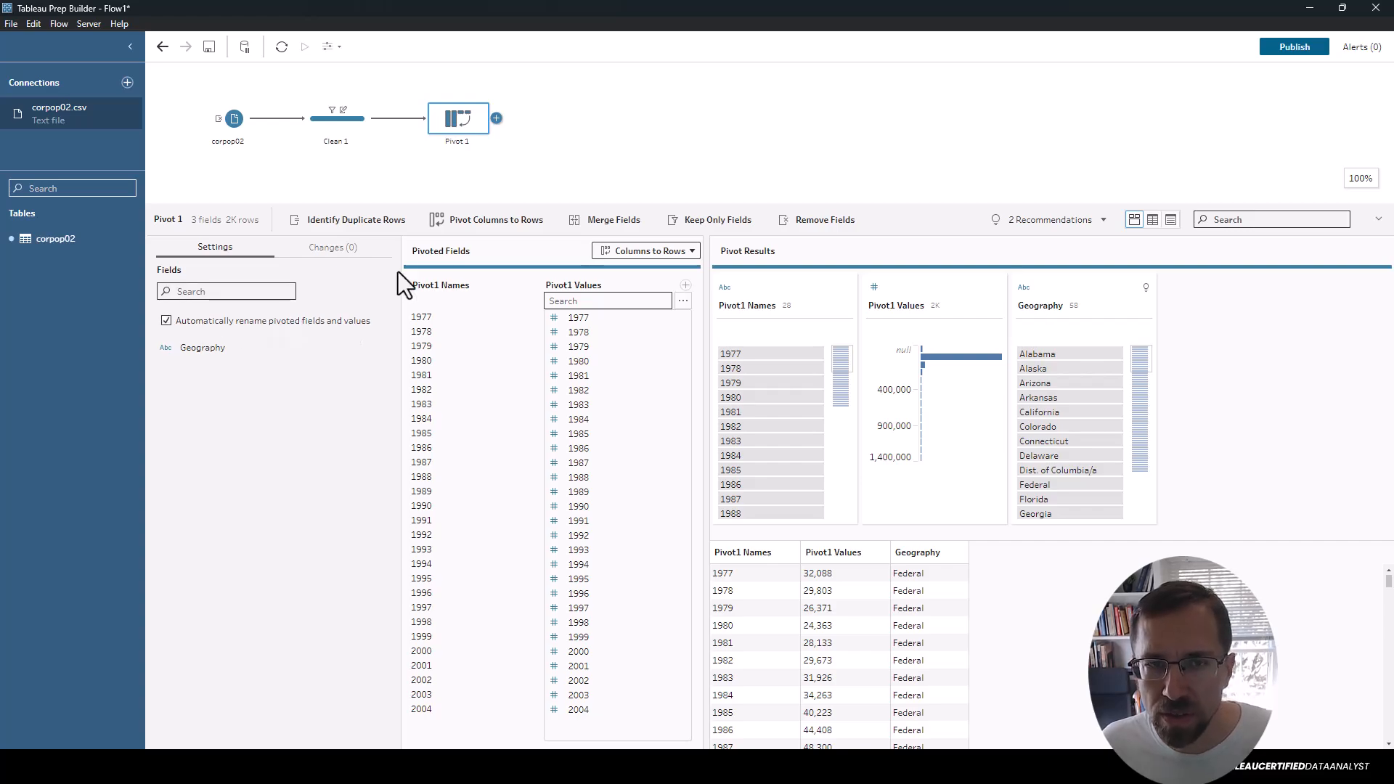
Rename the Pivot1 Names field as Year.
{"action": "double_click", "coordinate": [479, 297]}
{"action": "type", "text": "Year"}
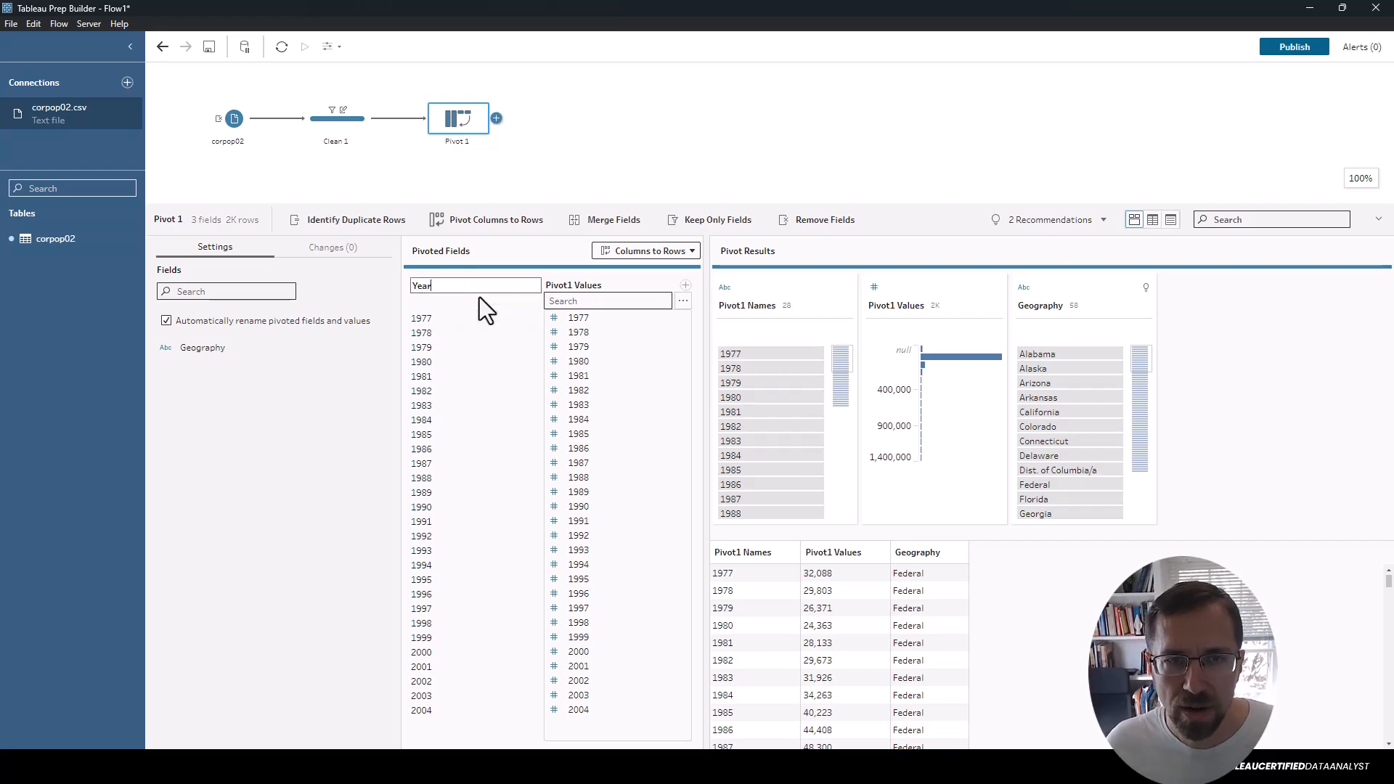
{"action": "key", "text": "Return"}
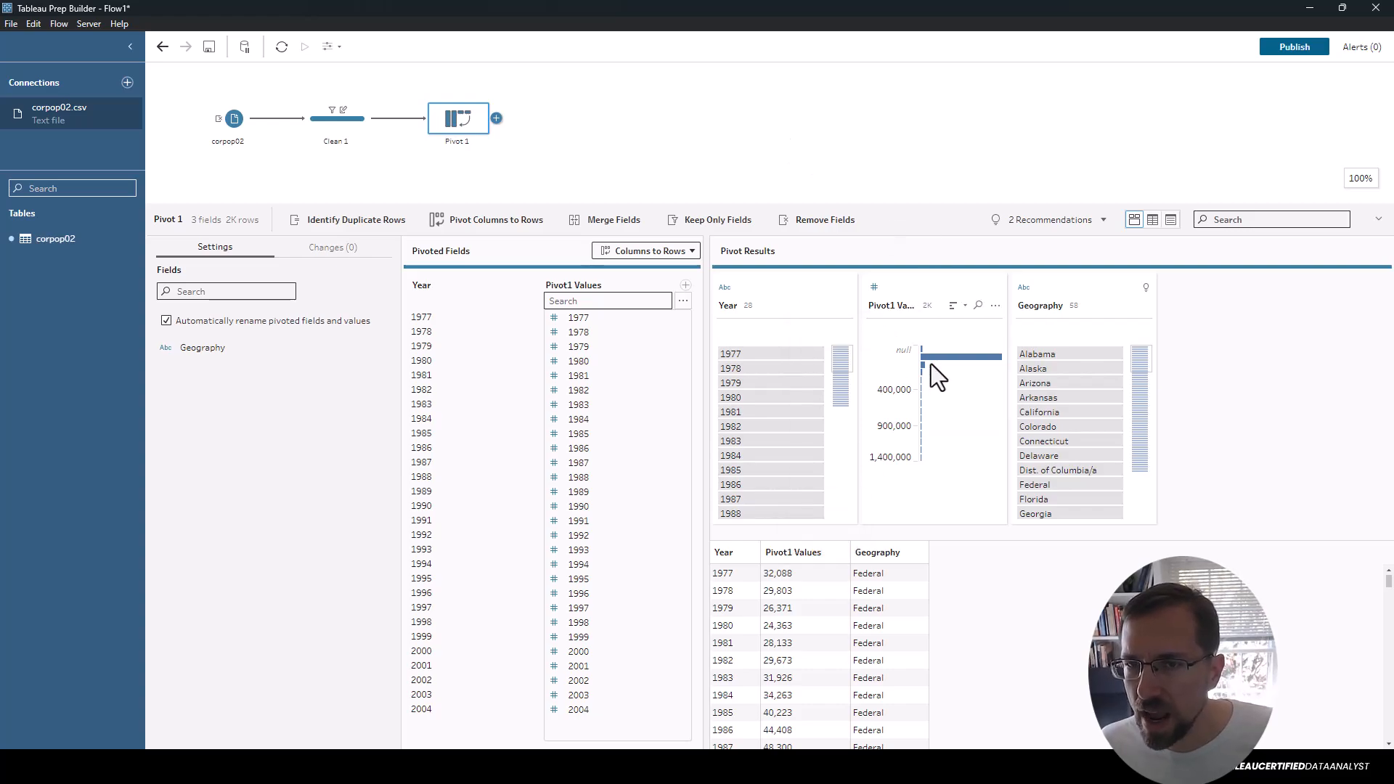
{"action": "mouse_move", "coordinate": [931, 386]}
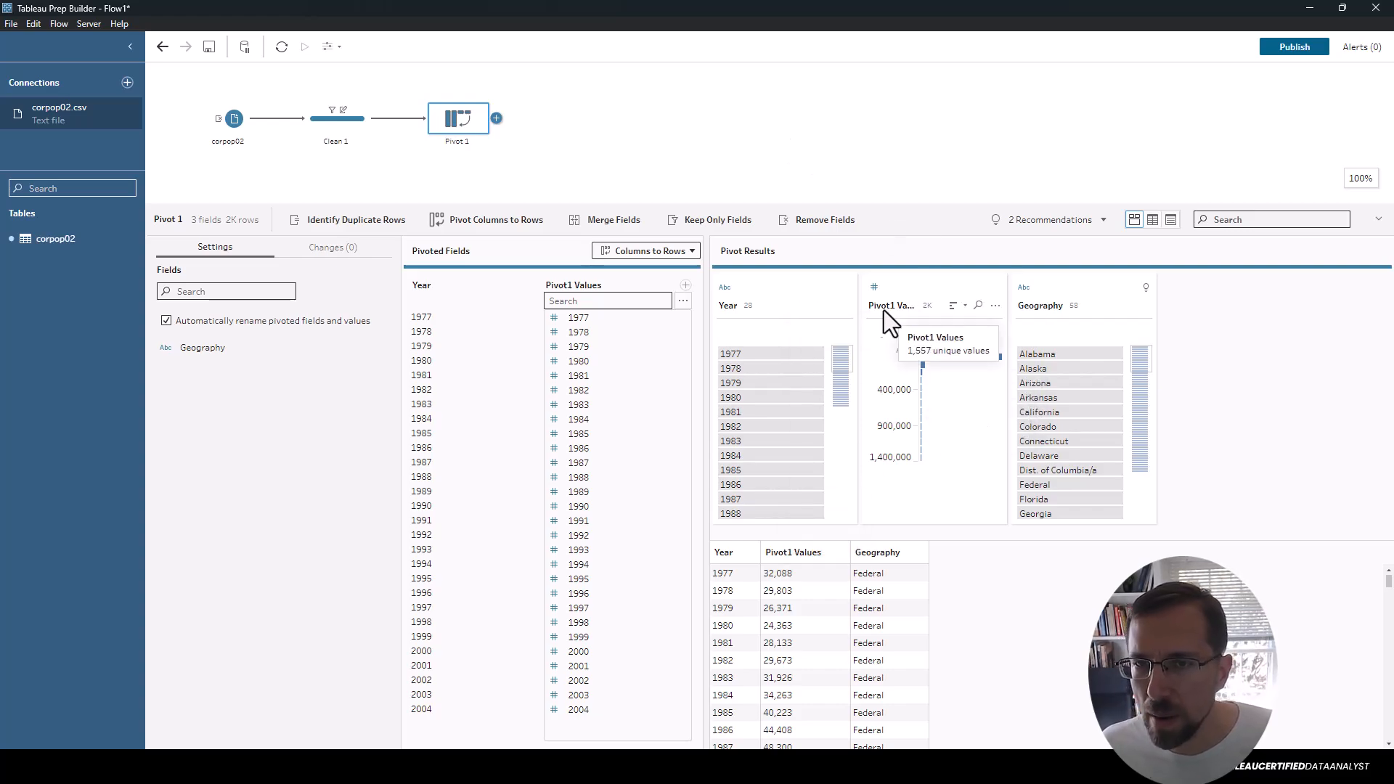
{"action": "right_click", "coordinate": [904, 305]}
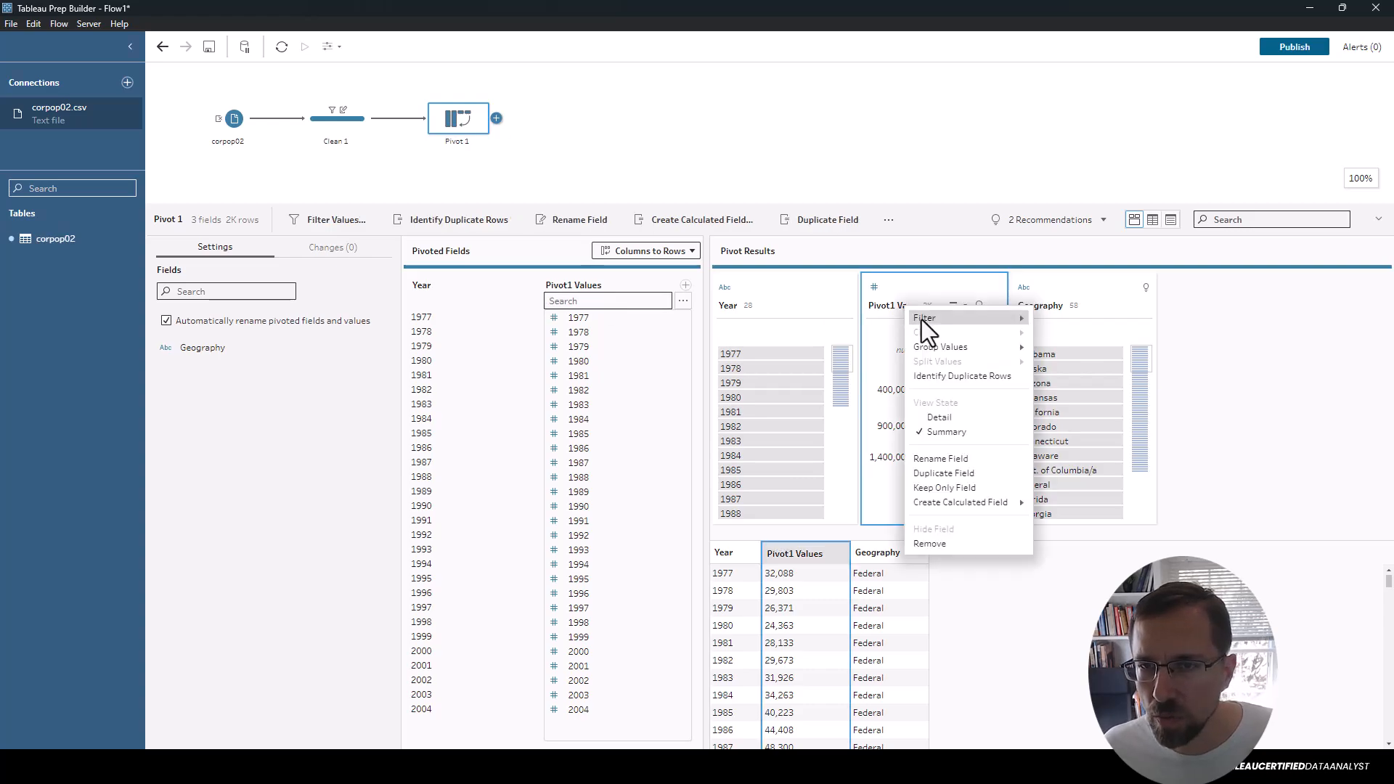
{"action": "left_click", "coordinate": [960, 543]}
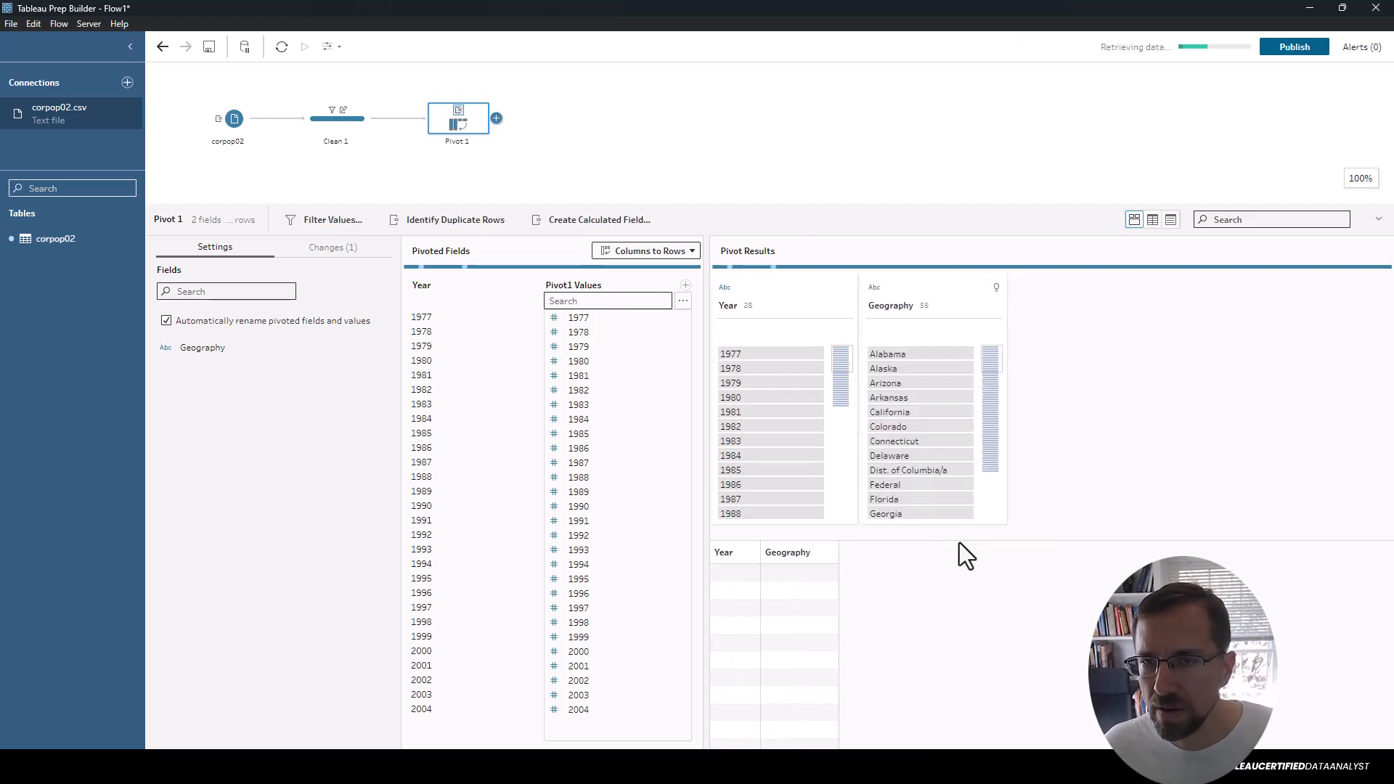
{"action": "key", "text": "ctrl+z"}
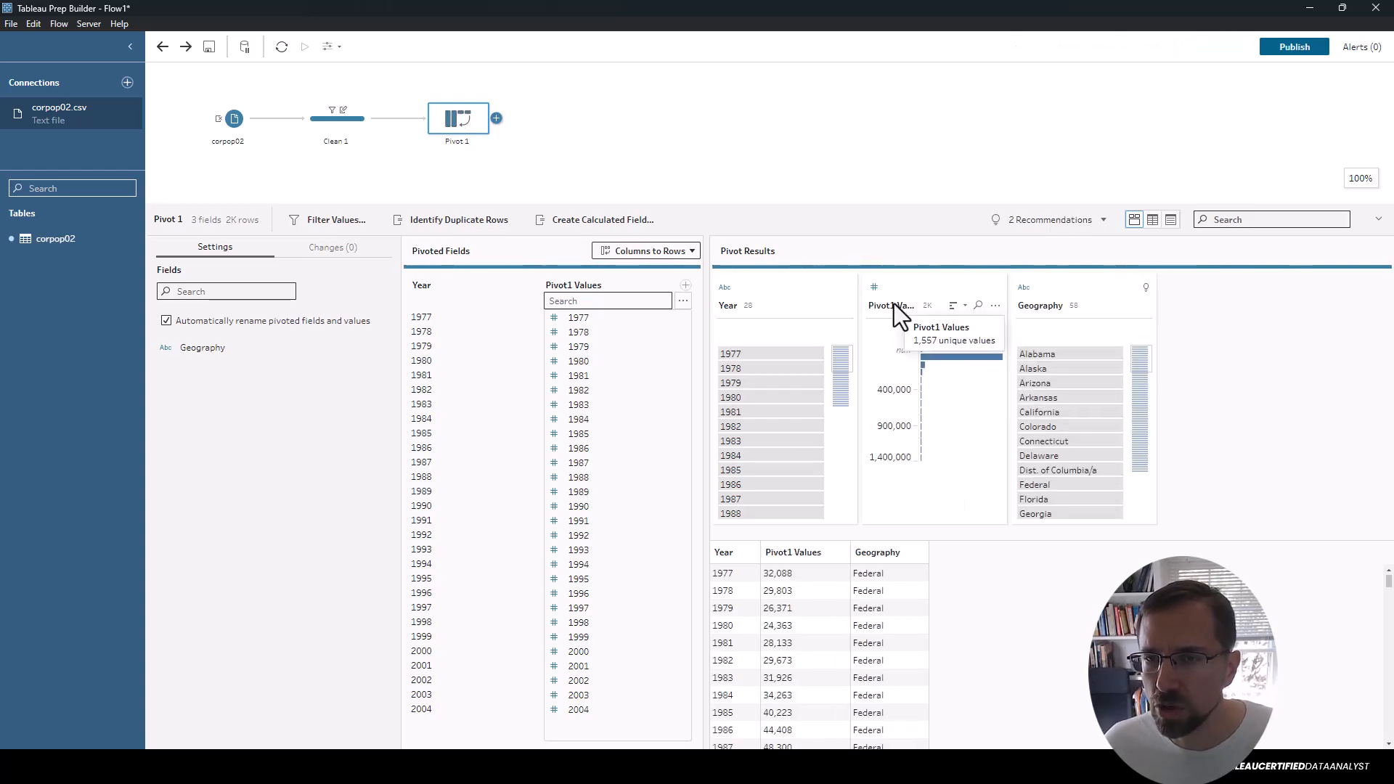
Rename the Pivot1 Values field in the pivot results as Violent Crimes.
{"action": "right_click", "coordinate": [895, 305]}
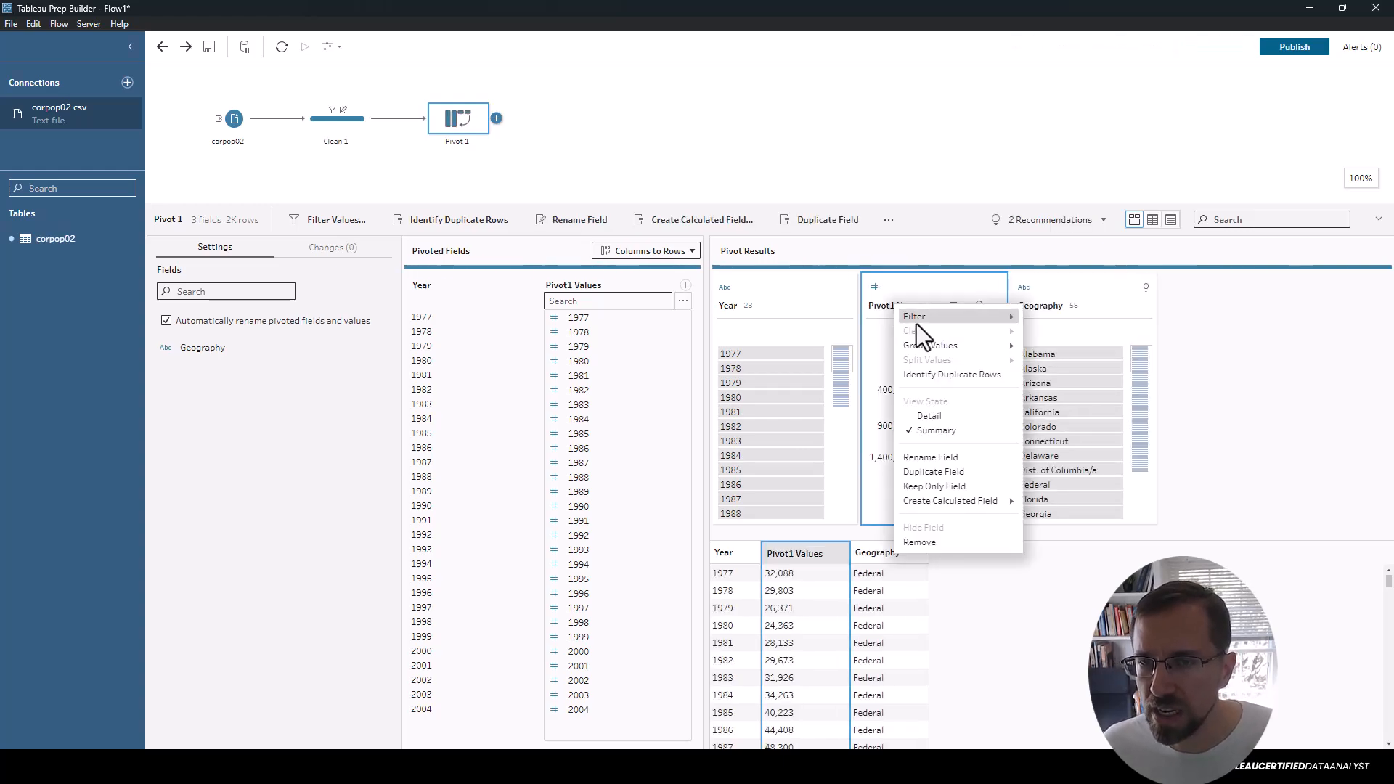
{"action": "left_click", "coordinate": [941, 457]}
{"action": "type", "text": "Number of Ci"}
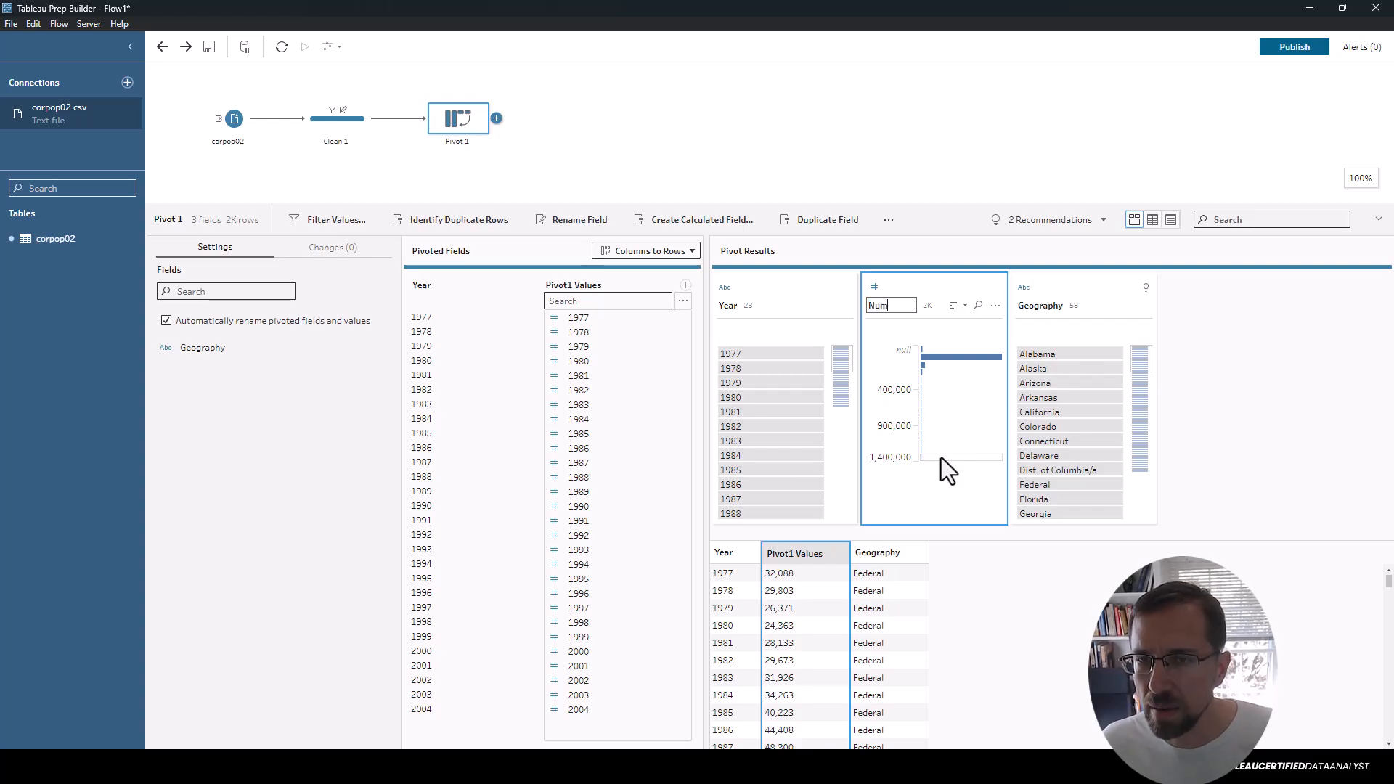
{"action": "key", "text": "BackSpace"}
{"action": "key", "text": "BackSpace"}
{"action": "key", "text": "BackSpace"}
{"action": "key", "text": "BackSpace"}
{"action": "key", "text": "BackSpace"}
{"action": "key", "text": "BackSpace"}
{"action": "key", "text": "BackSpace"}
{"action": "key", "text": "BackSpace"}
{"action": "key", "text": "BackSpace"}
{"action": "key", "text": "BackSpace"}
{"action": "key", "text": "BackSpace"}
{"action": "key", "text": "BackSpace"}
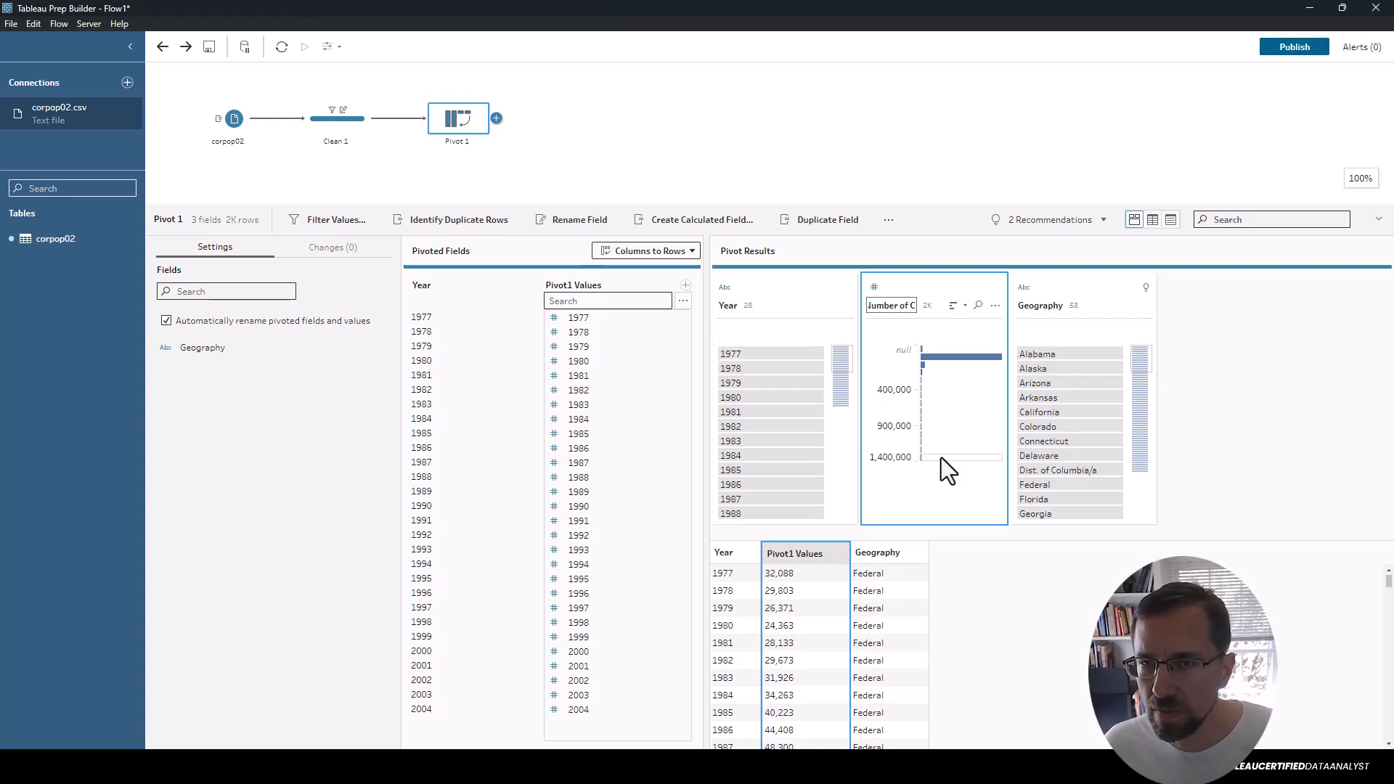
{"action": "type", "text": "Violen"}
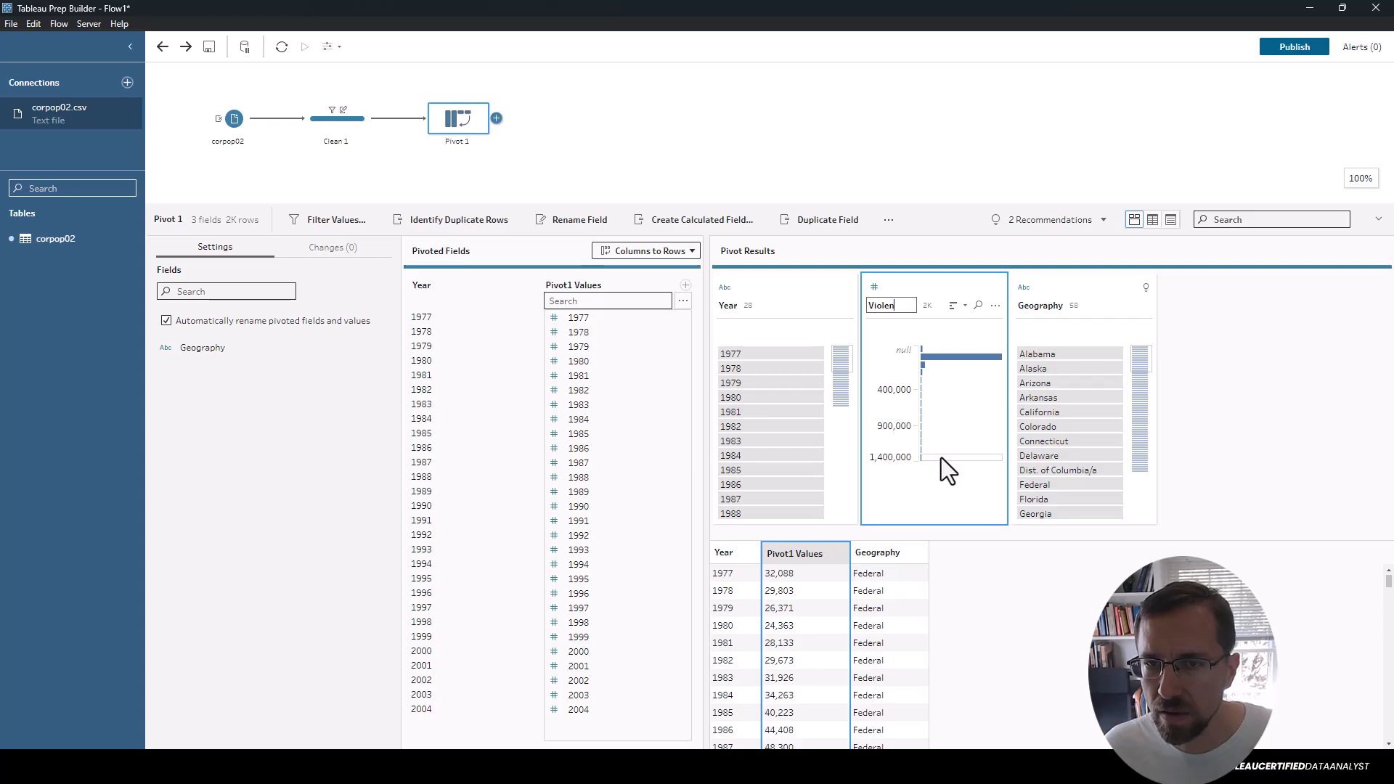
{"action": "type", "text": "t Crimes"}
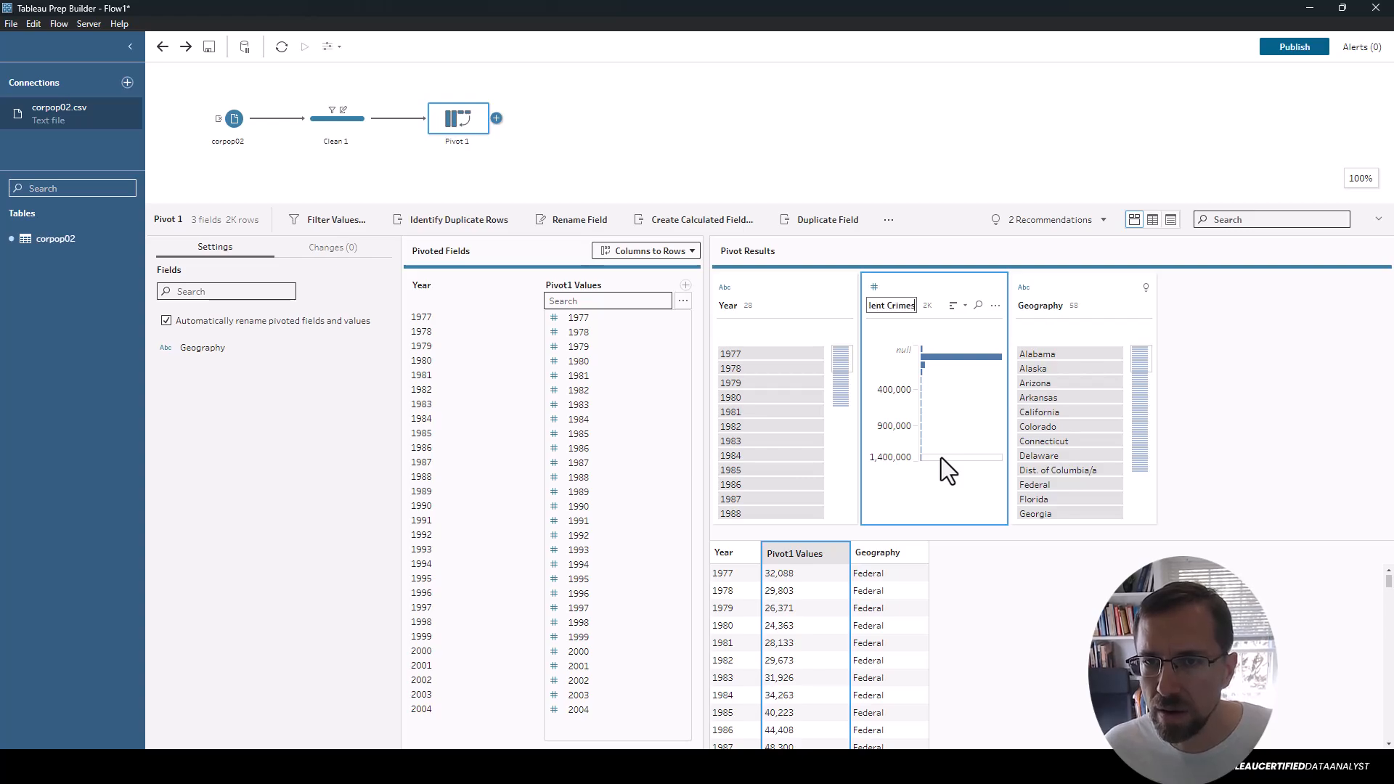
{"action": "left_click", "coordinate": [967, 467]}
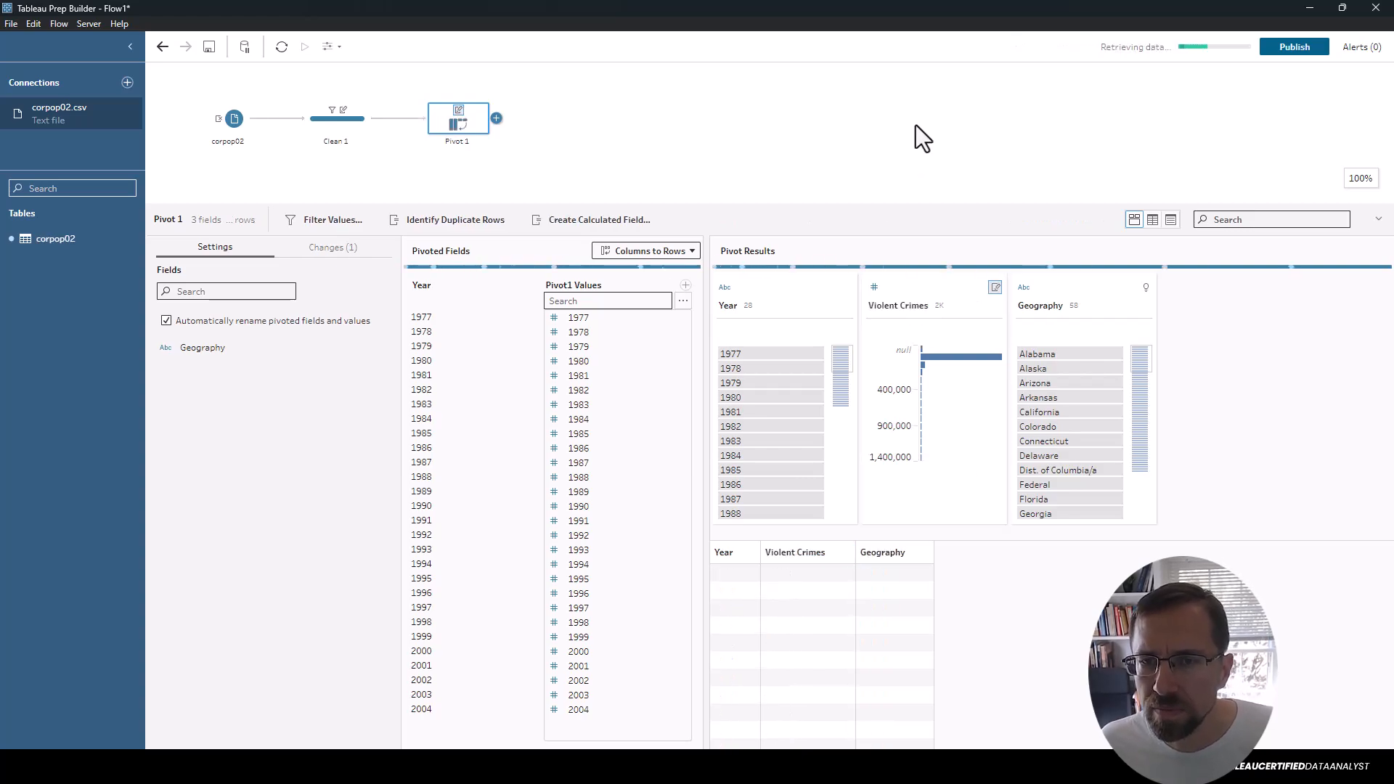
Check which rows have null Violent Crimes values and exclude the nulls from that field.
{"action": "left_click", "coordinate": [948, 348]}
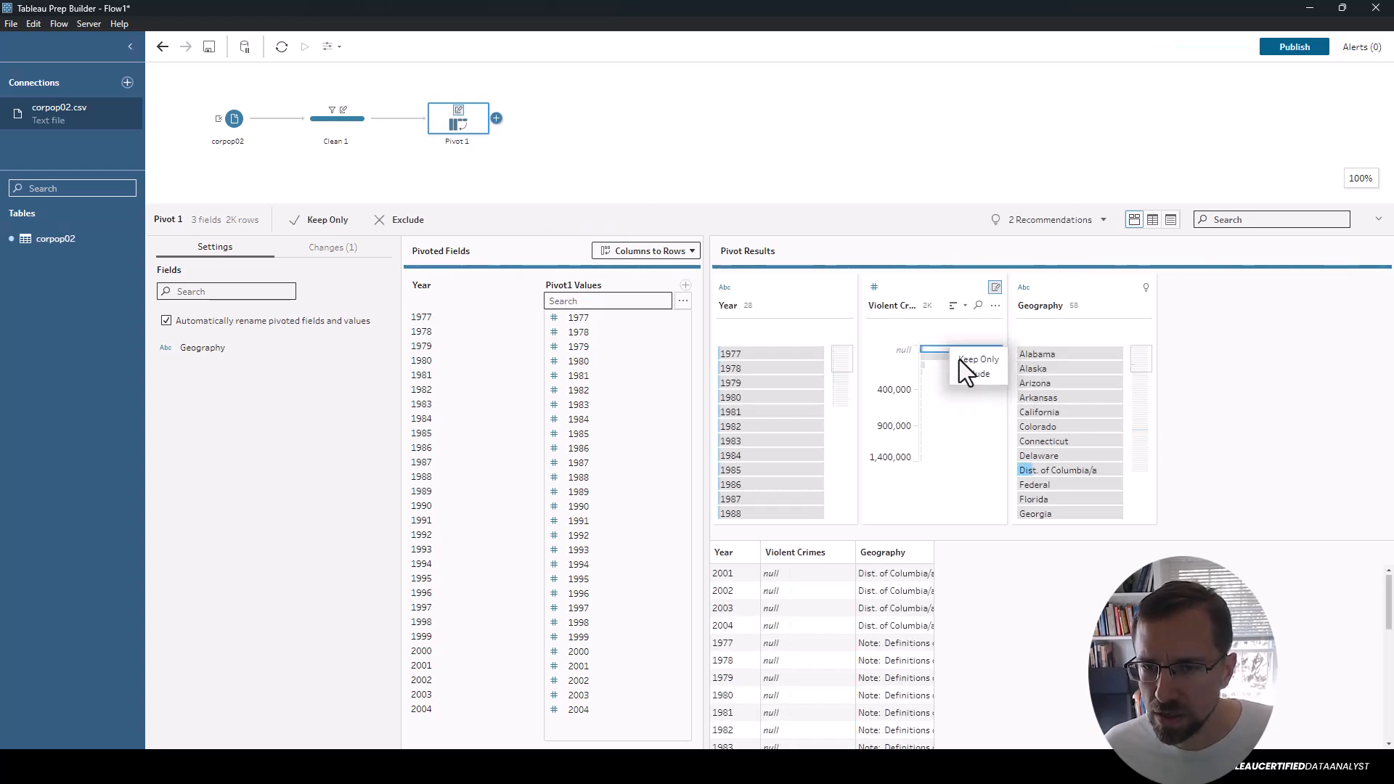
{"action": "scroll", "coordinate": [821, 614], "scroll_direction": "down", "scroll_amount": 4}
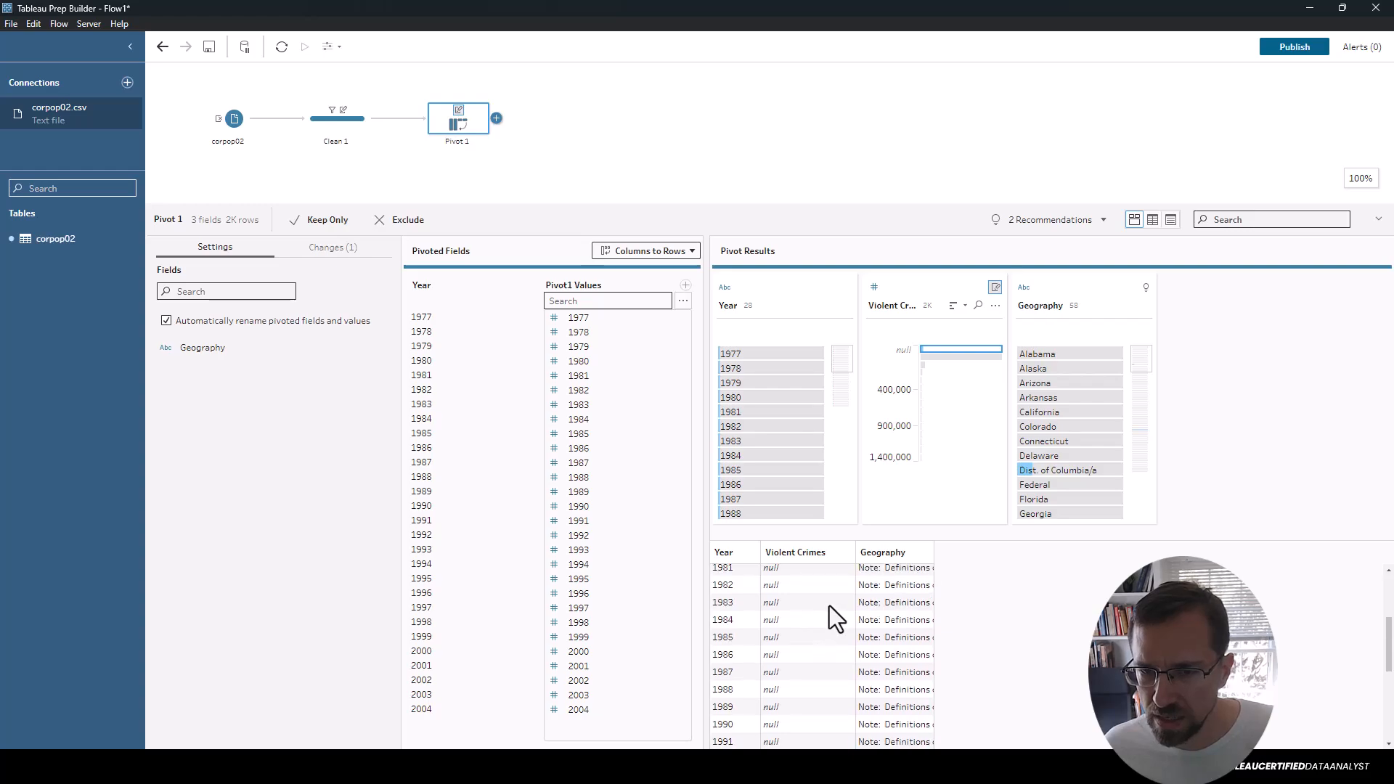
{"action": "left_click", "coordinate": [829, 606]}
{"action": "scroll", "coordinate": [825, 604], "scroll_direction": "up", "scroll_amount": 4}
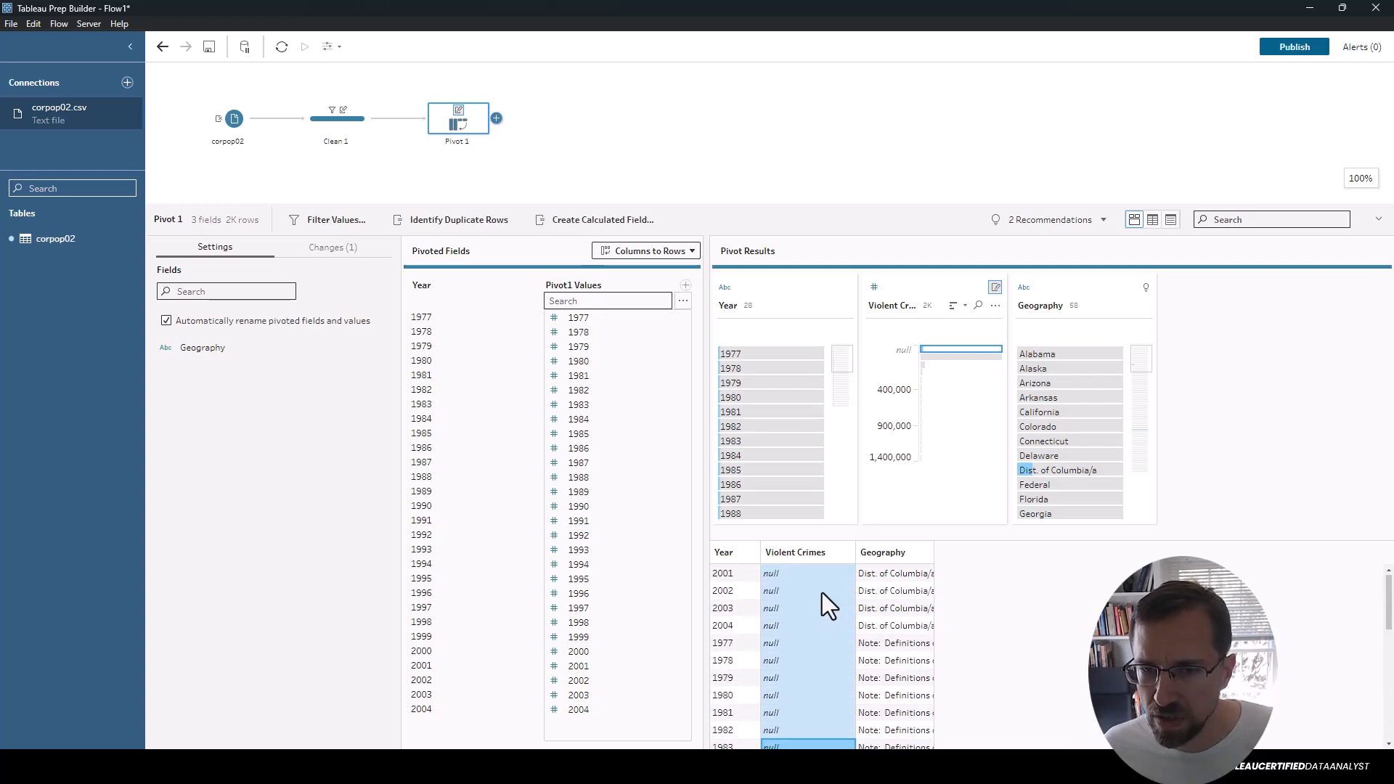
{"action": "left_click", "coordinate": [933, 353]}
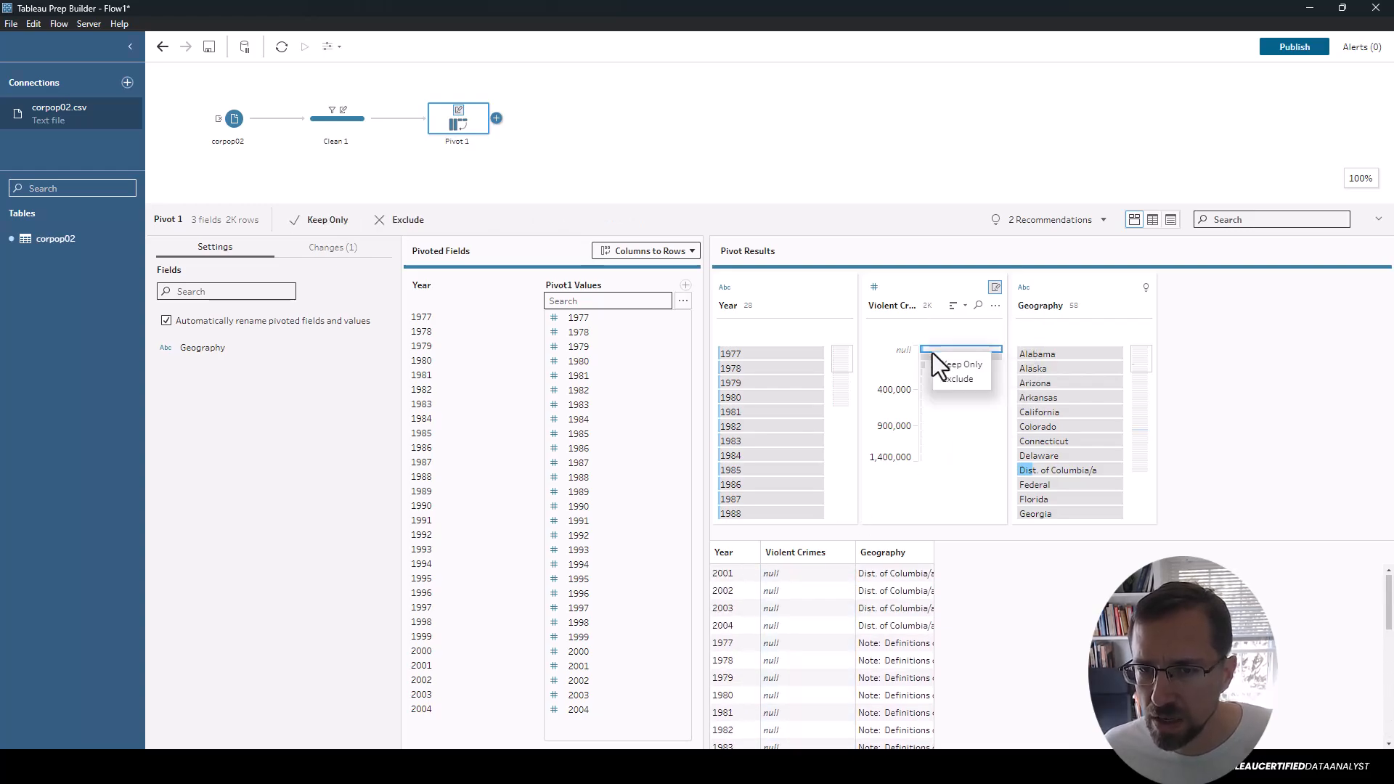
{"action": "left_click", "coordinate": [960, 379]}
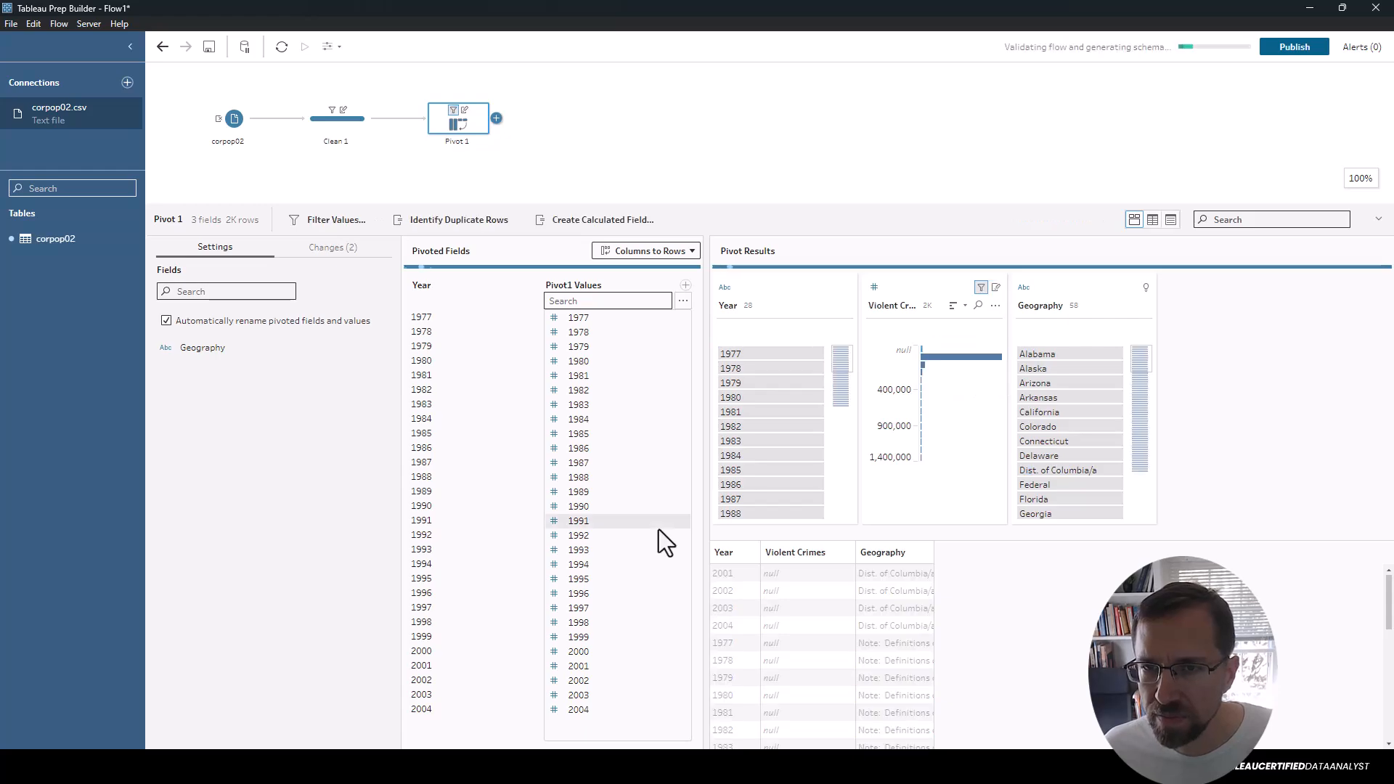
{"action": "scroll", "coordinate": [1100, 479], "scroll_direction": "down", "scroll_amount": 2}
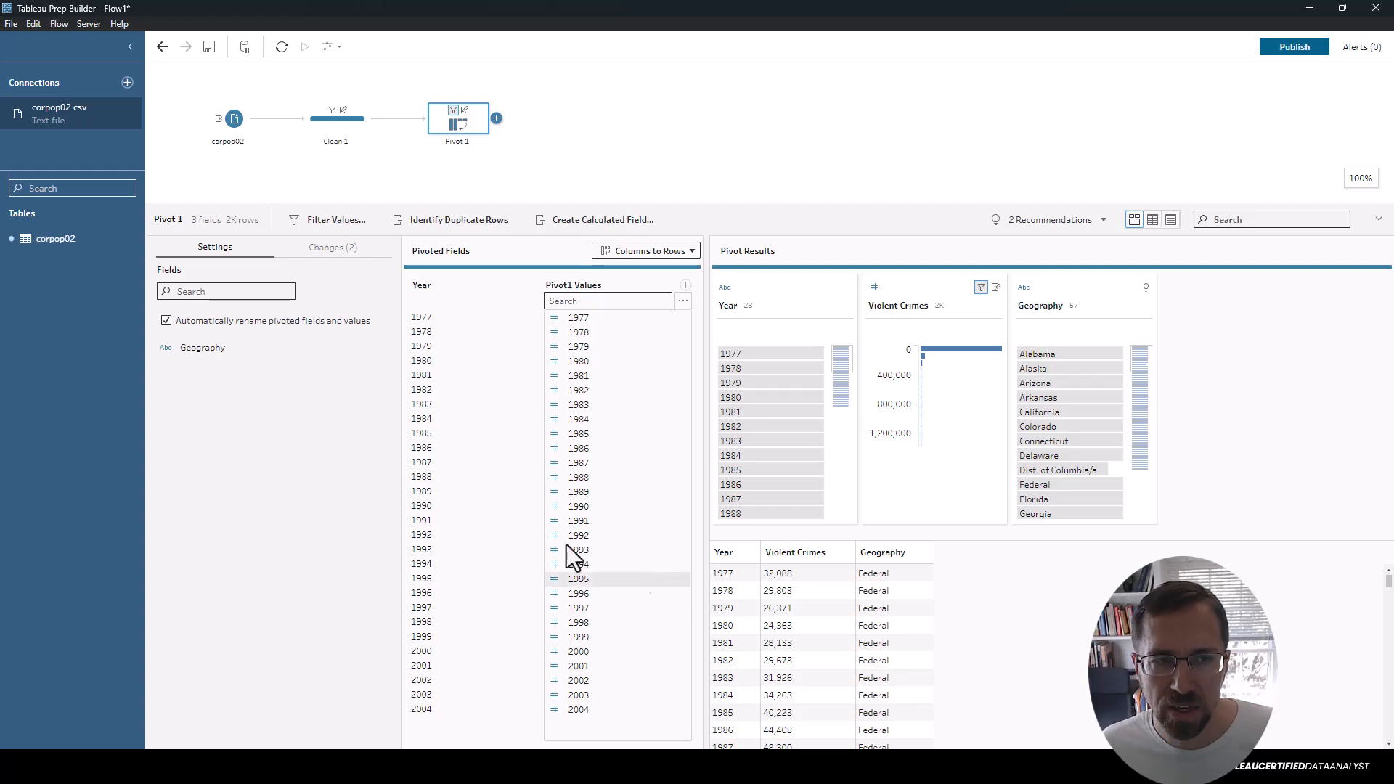
Add a second Pivot step after Pivot 1 and set it to pivot rows to columns.
{"action": "left_click", "coordinate": [812, 71]}
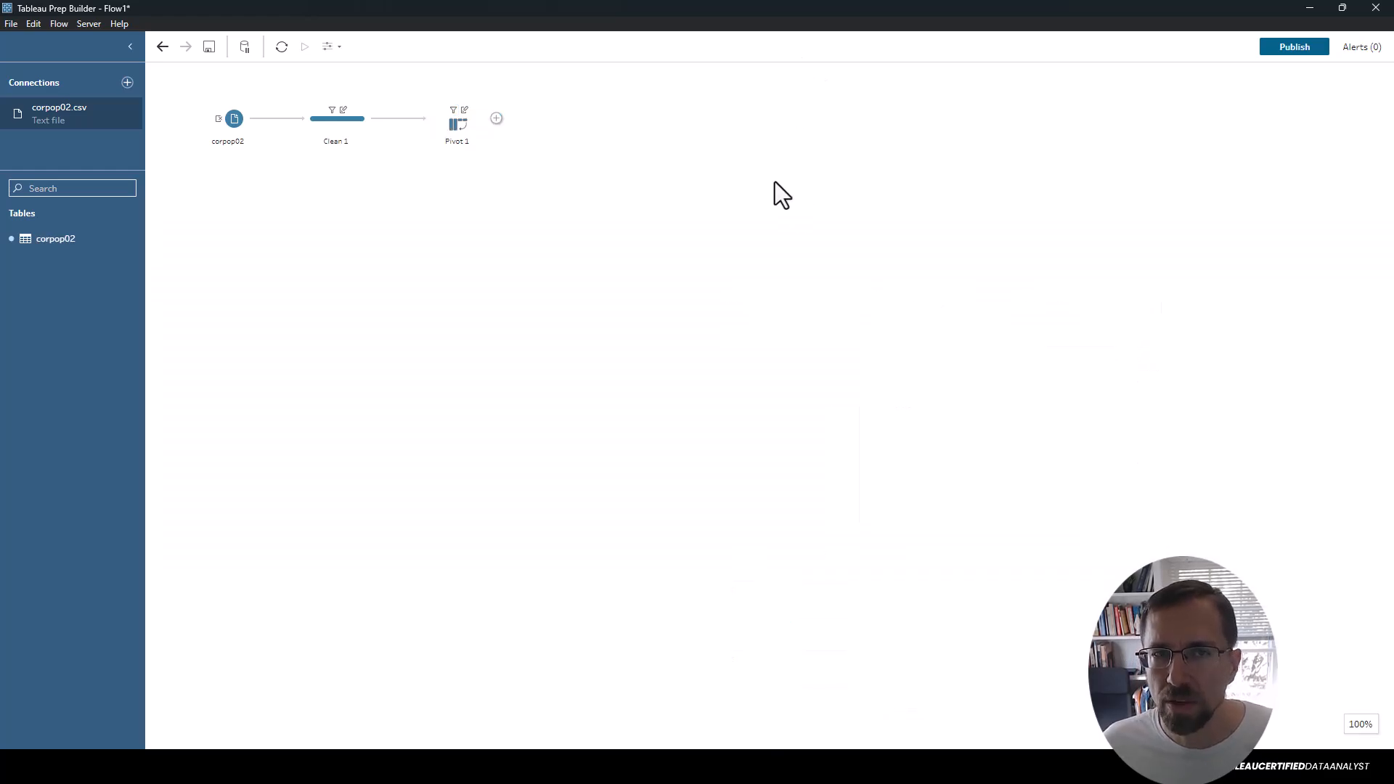
{"action": "left_click", "coordinate": [497, 118]}
{"action": "left_click", "coordinate": [544, 197]}
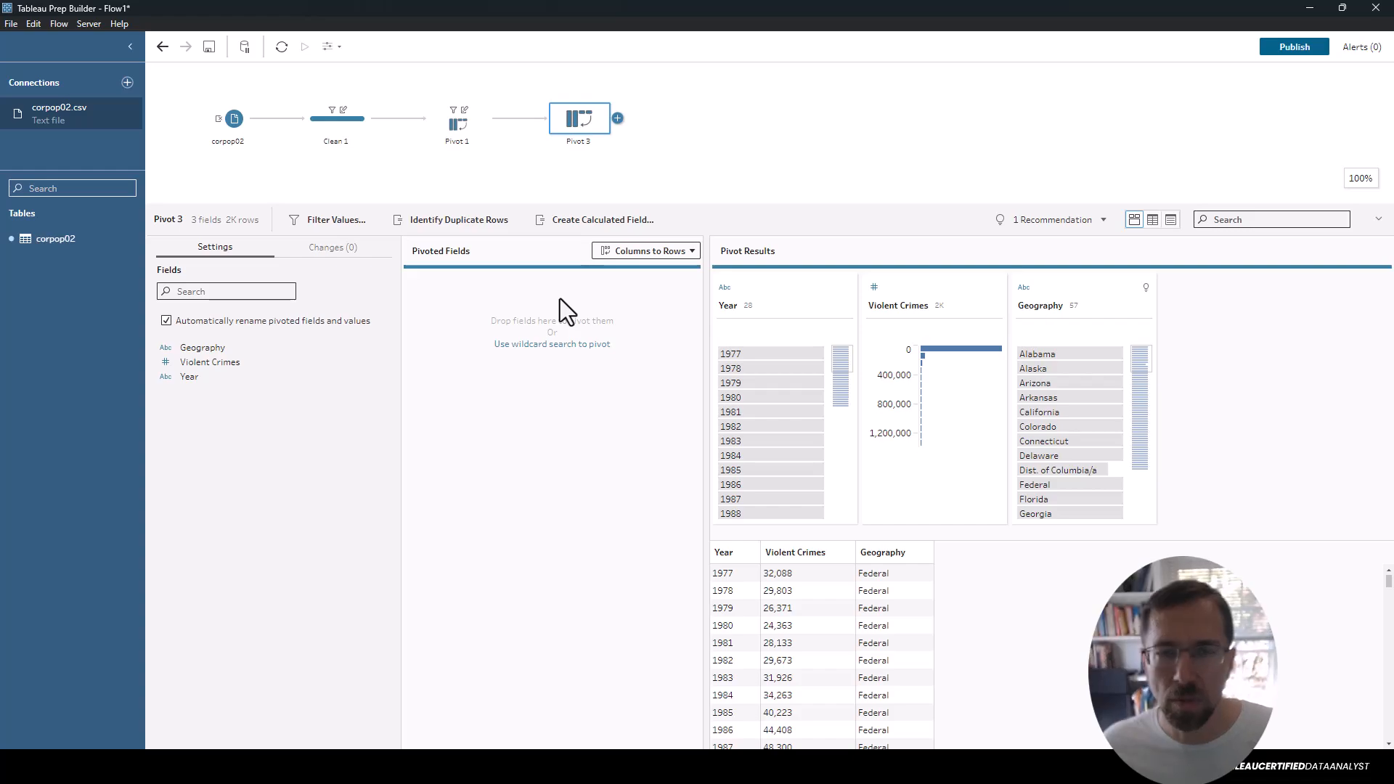
{"action": "left_click", "coordinate": [628, 254]}
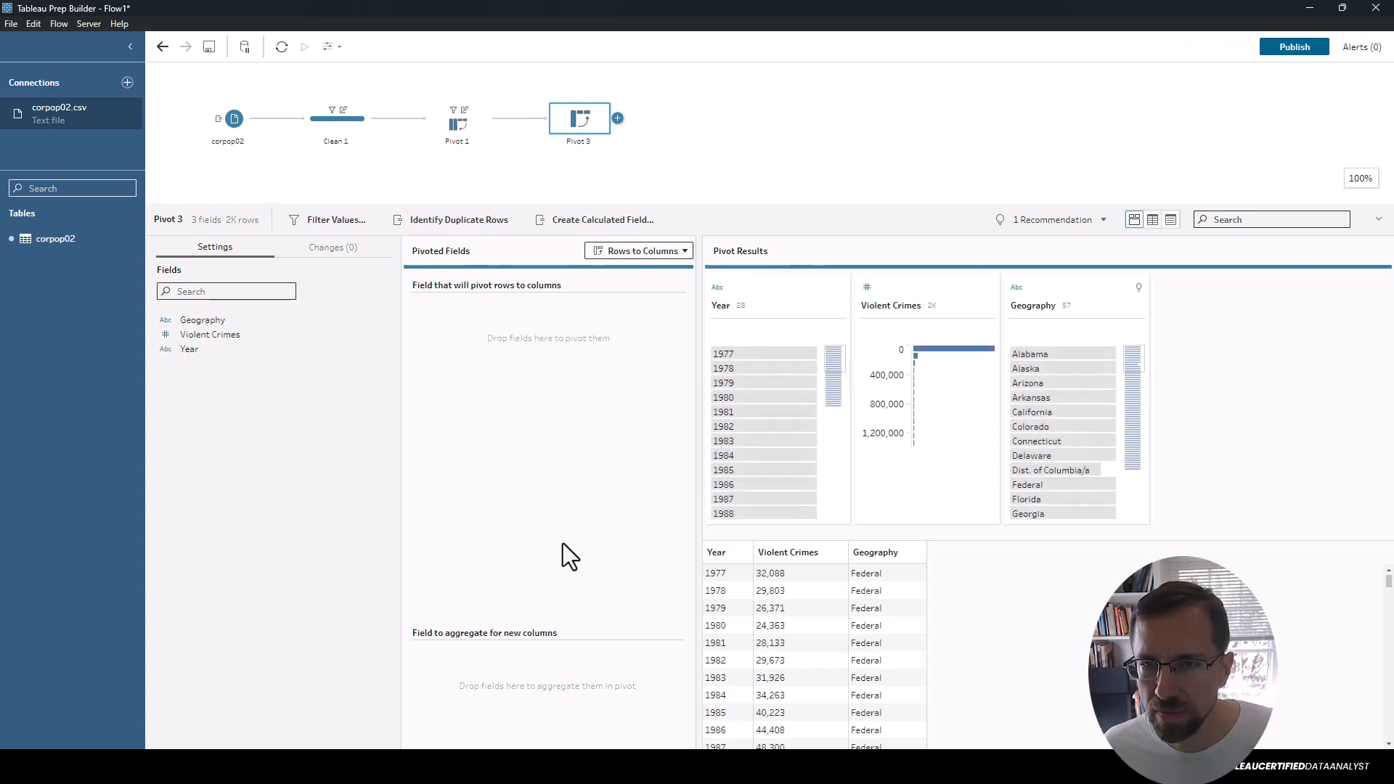
Set Year as the field that pivots rows to columns and Violent Crimes as the field to aggregate for the new columns.
{"action": "left_click", "coordinate": [799, 563]}
{"action": "left_click", "coordinate": [719, 559]}
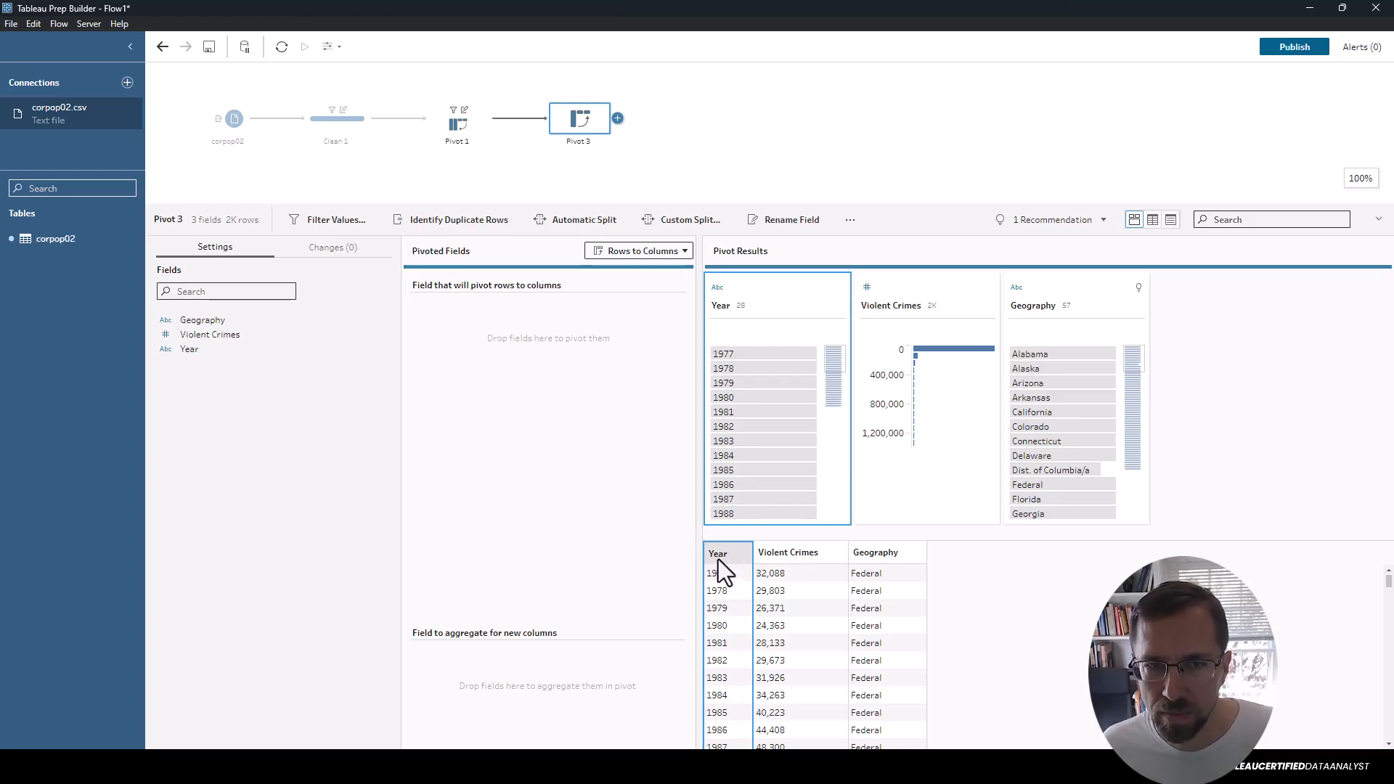
{"action": "left_click_drag", "start_coordinate": [759, 323], "coordinate": [558, 380]}
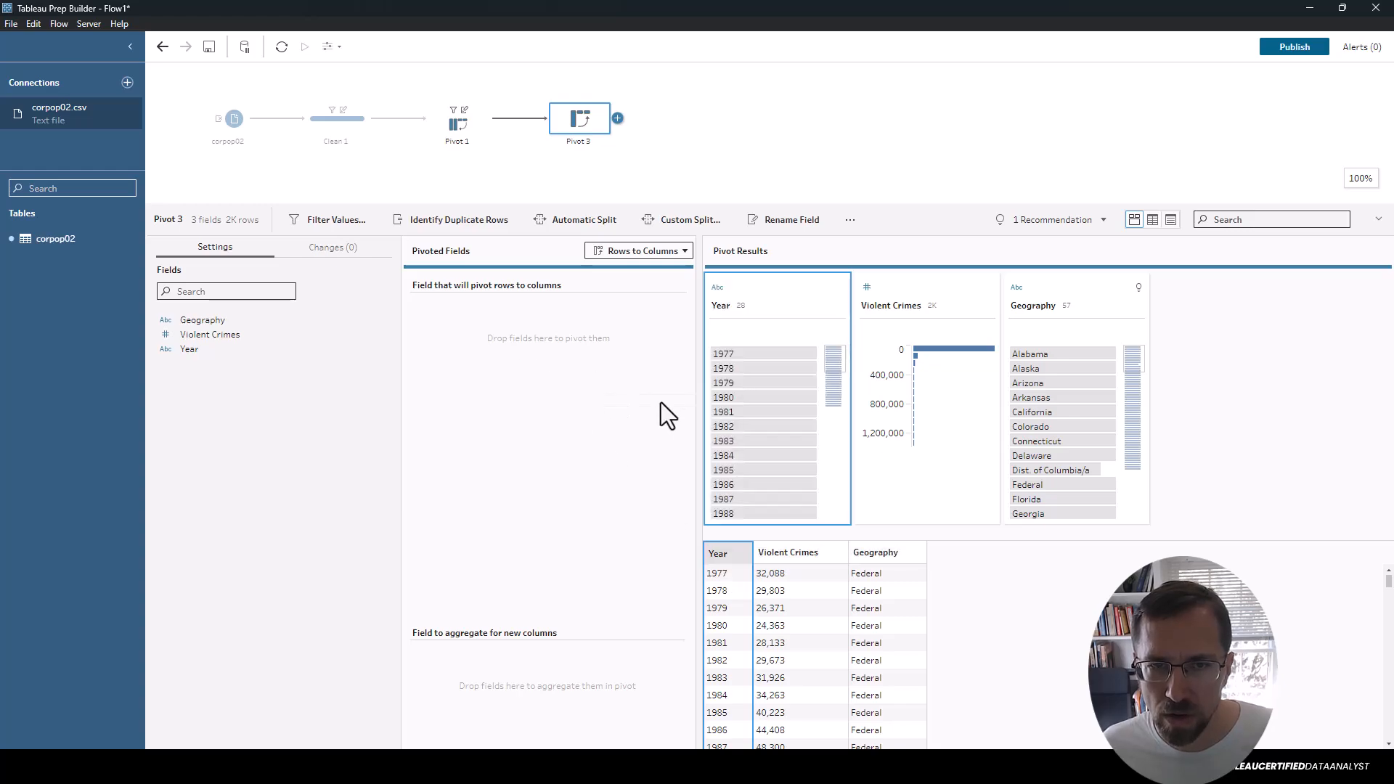
{"action": "left_click_drag", "start_coordinate": [751, 302], "coordinate": [545, 356]}
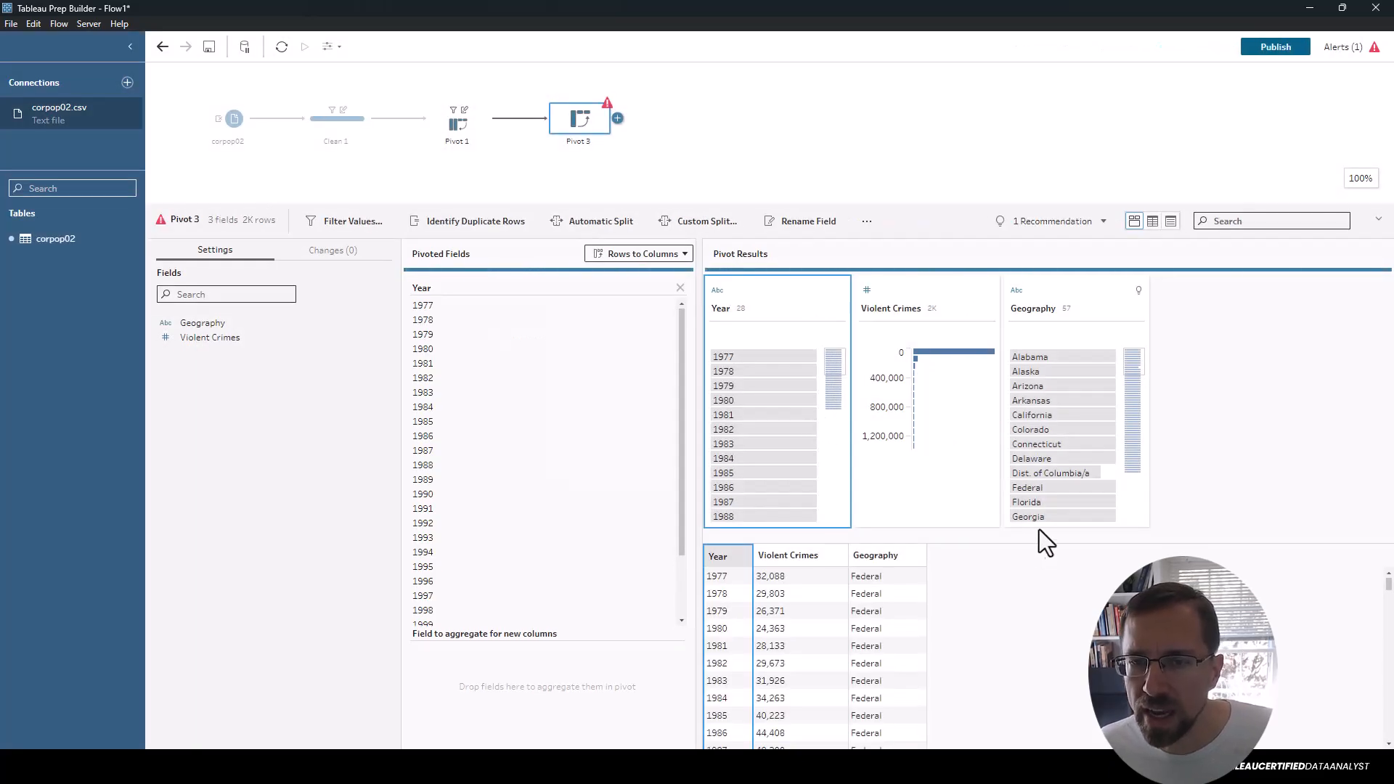
{"action": "mouse_move", "coordinate": [607, 108]}
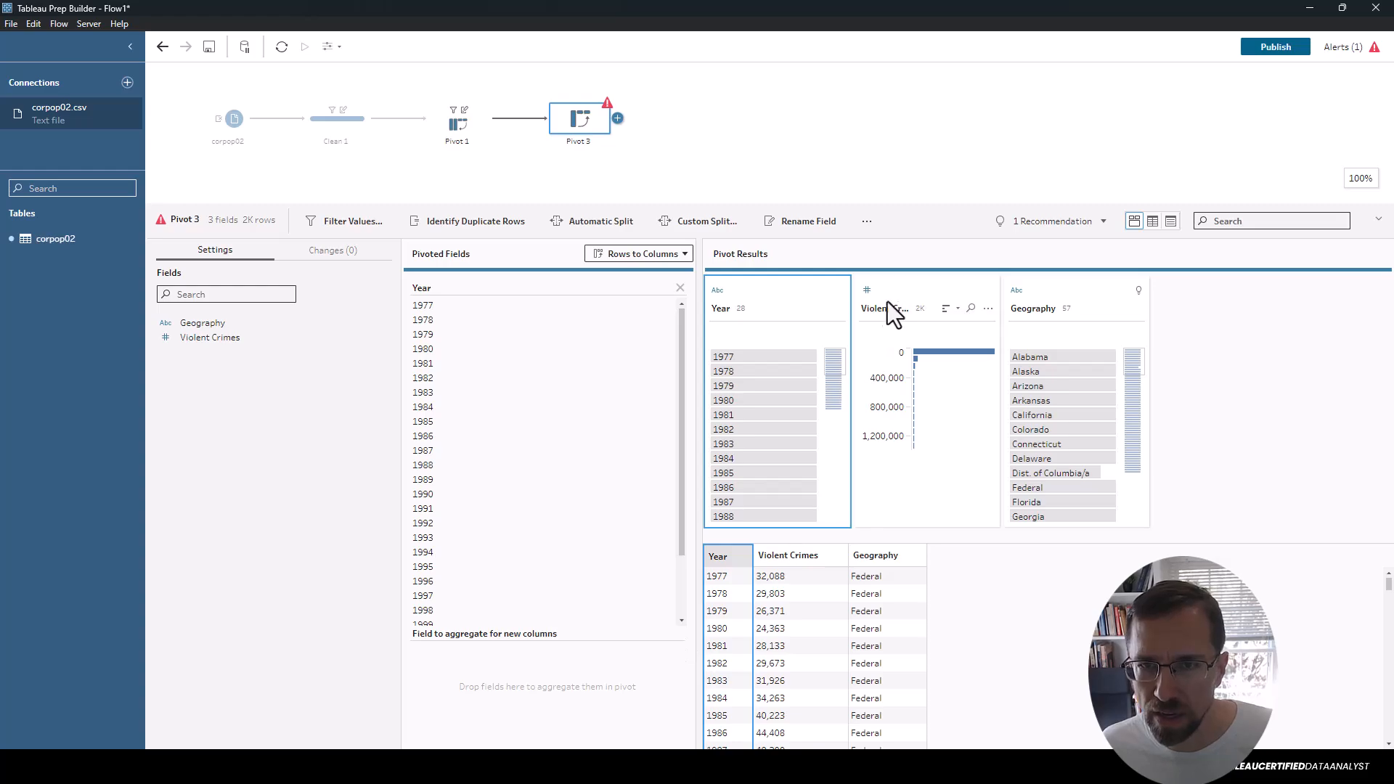
{"action": "left_click_drag", "start_coordinate": [881, 308], "coordinate": [503, 679]}
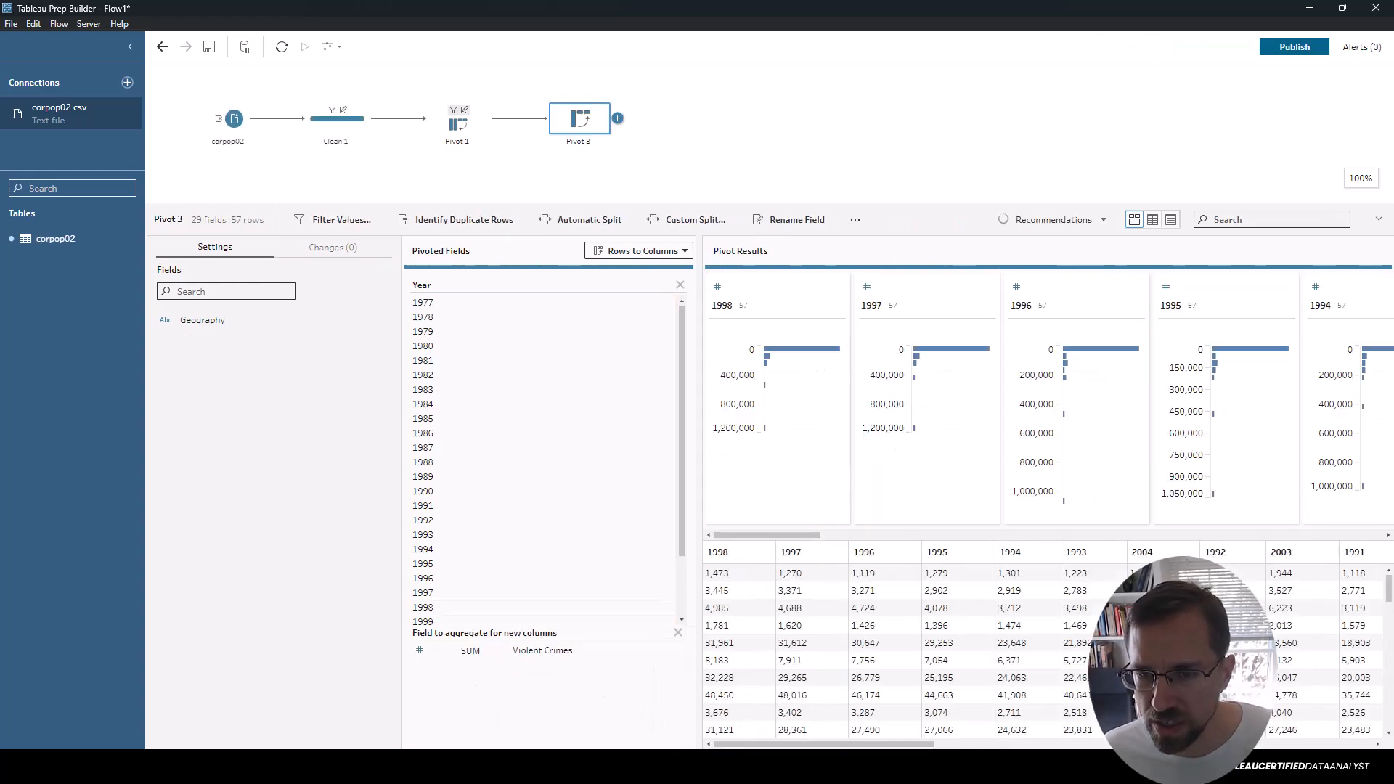
Move the Geography column to the front of the pivot results data grid, before 1998.
{"action": "left_click_drag", "start_coordinate": [825, 756], "coordinate": [1307, 745]}
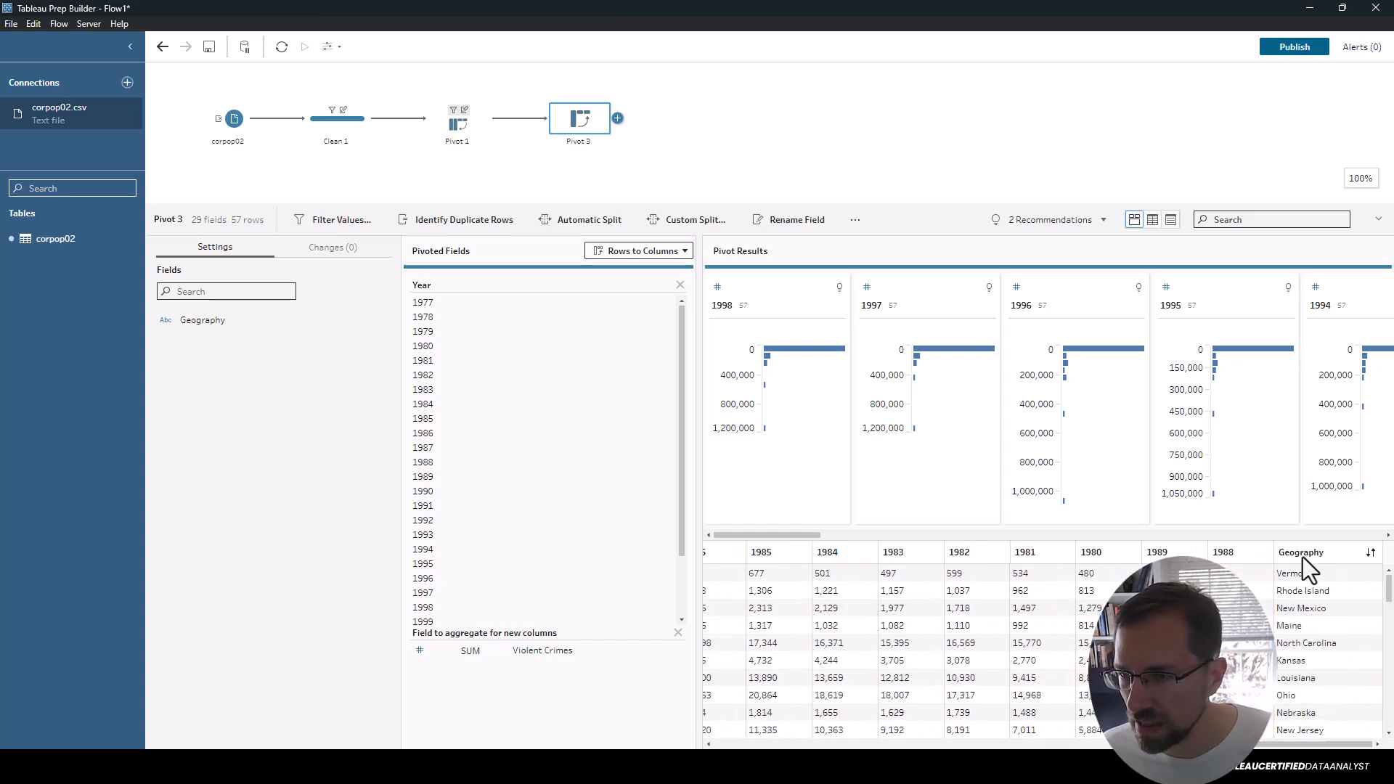
{"action": "left_click_drag", "start_coordinate": [1304, 554], "coordinate": [704, 551]}
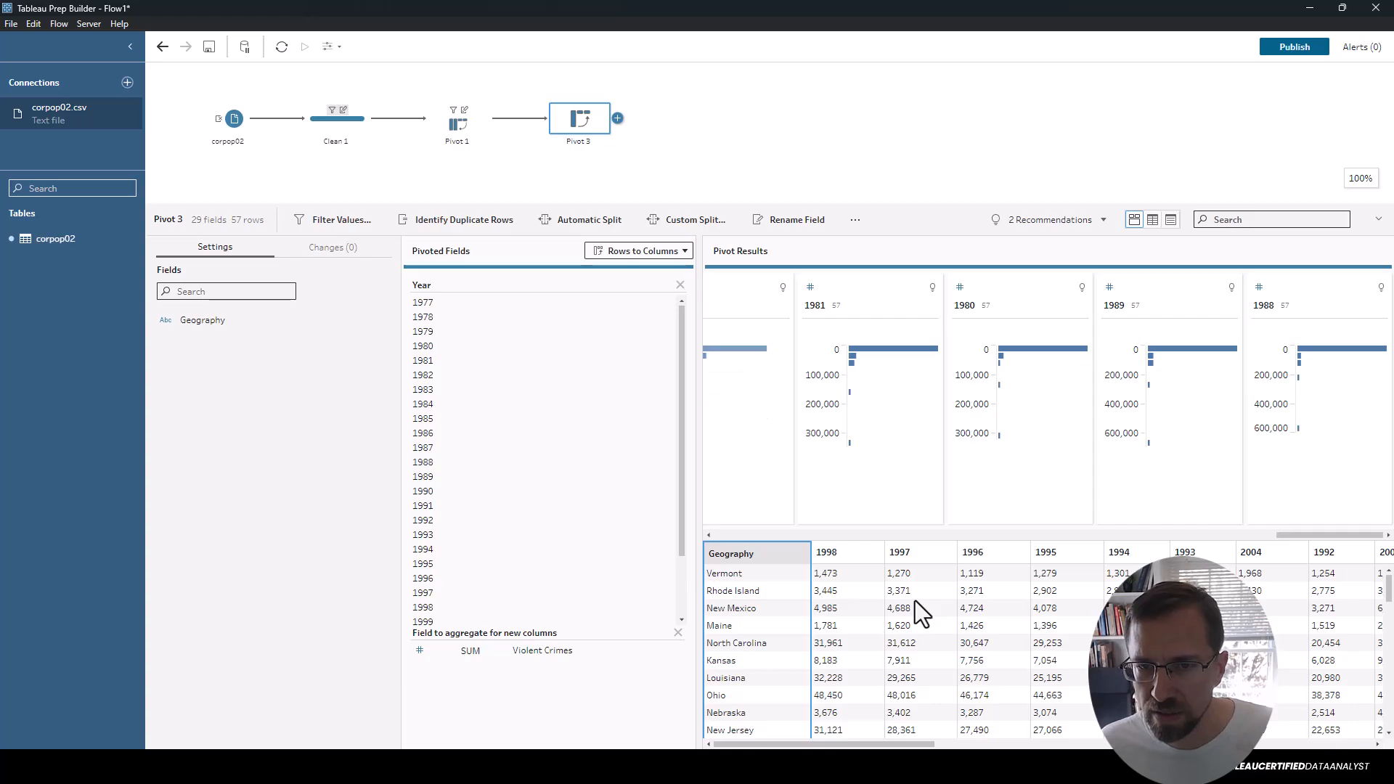